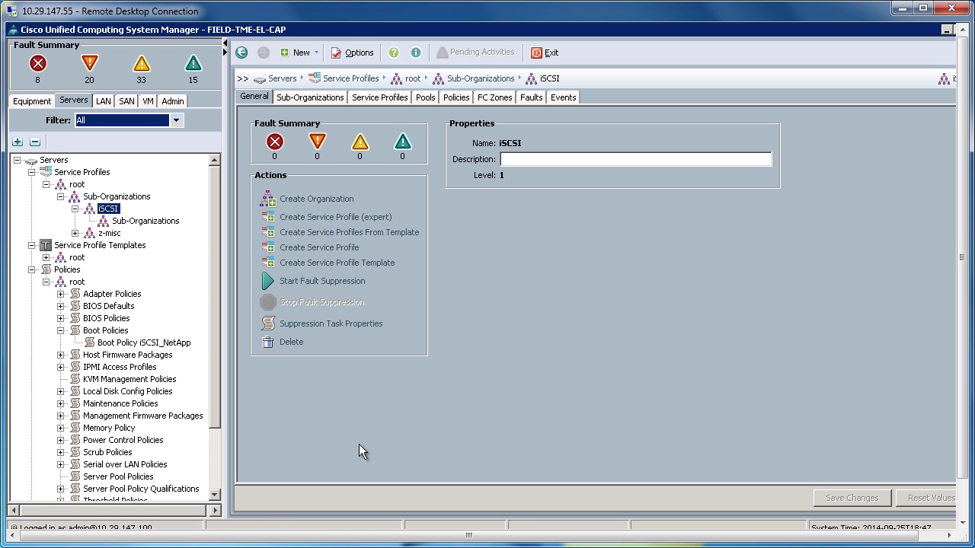
# Show the Fabric B VLANs under LAN Cloud, listing iscsi-b (21) and vlan-b (19)
pyautogui.click(104, 102)
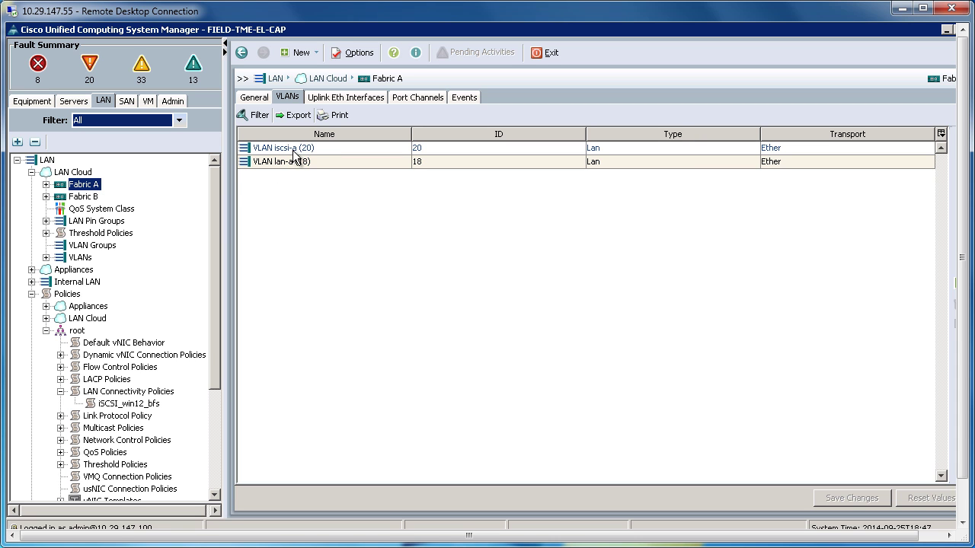
pyautogui.click(87, 200)
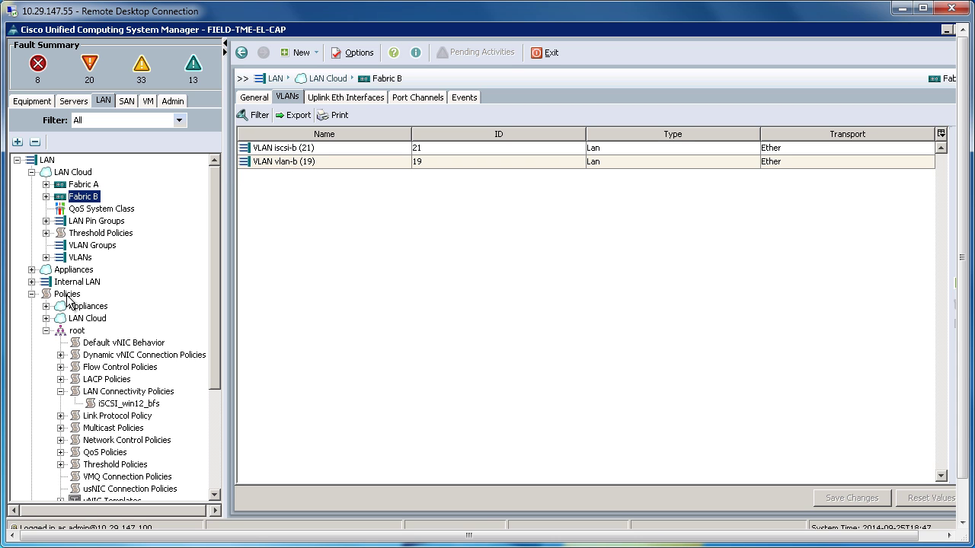
# Select LAN connectivity policy iSCSI_win12_bfs to see iSCSI vNICs iscsi-a (eth0) and iscsi-b (eth1)
pyautogui.click(119, 405)
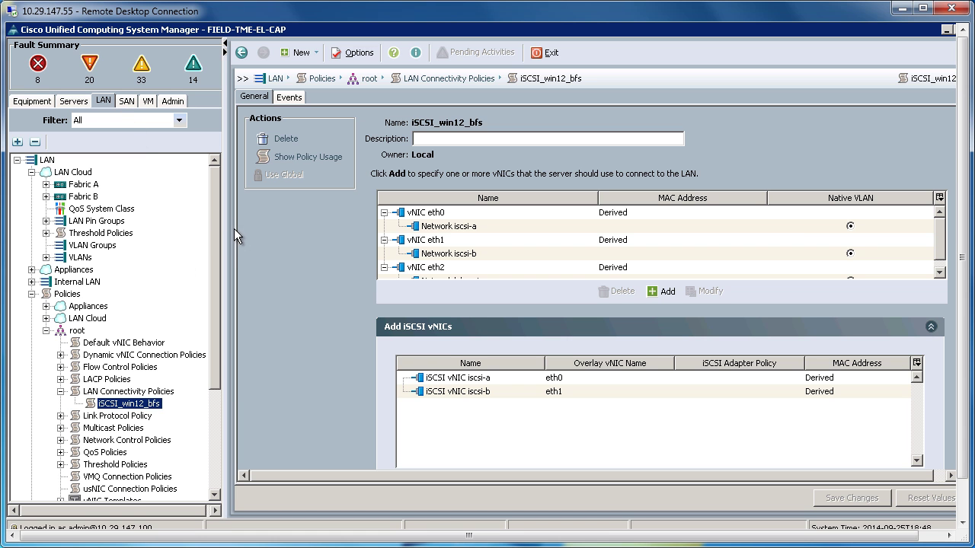
# Check IP pools Craigs_iSCSI_A and Craigs_iSCSI_B, the latter with size 50 and 0 assigned
pyautogui.moveTo(215, 235); pyautogui.dragTo(211, 406)
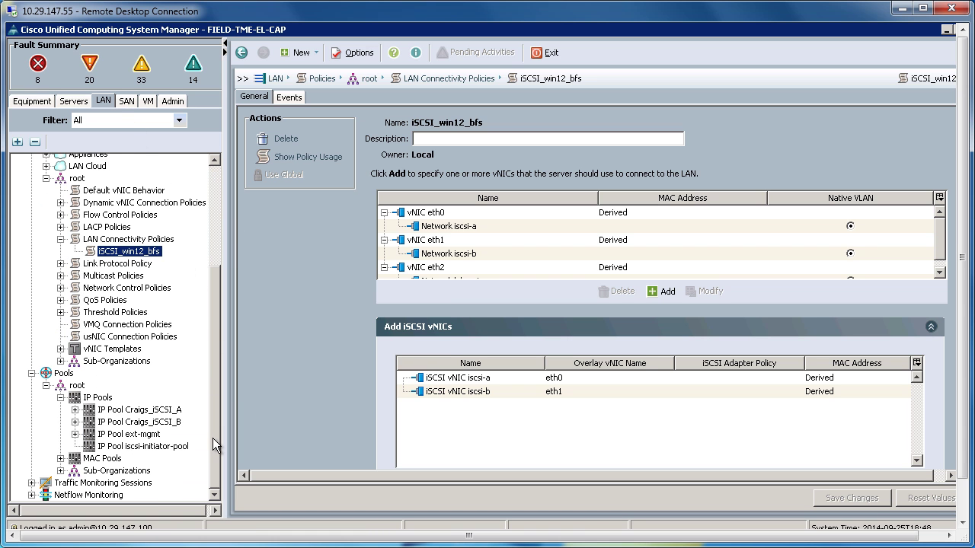
pyautogui.click(142, 410)
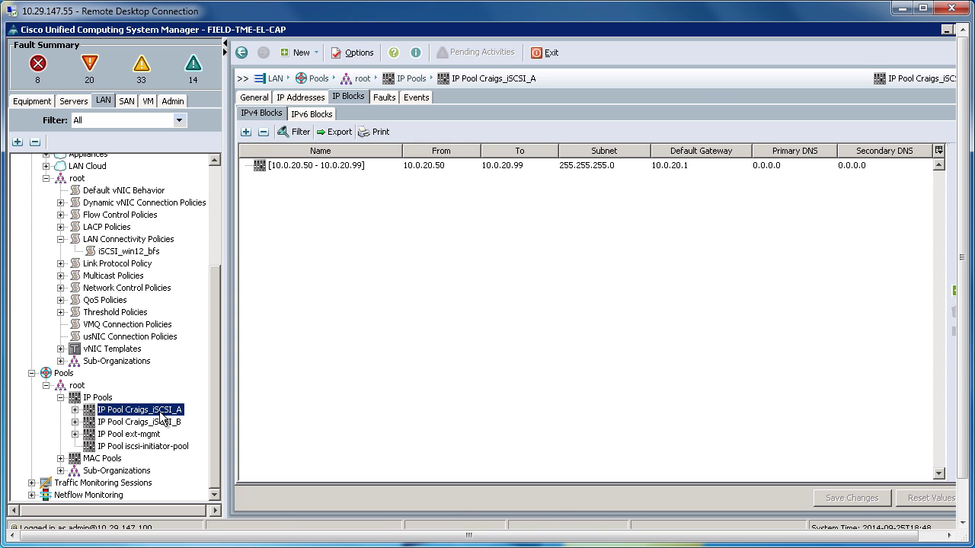
pyautogui.click(166, 425)
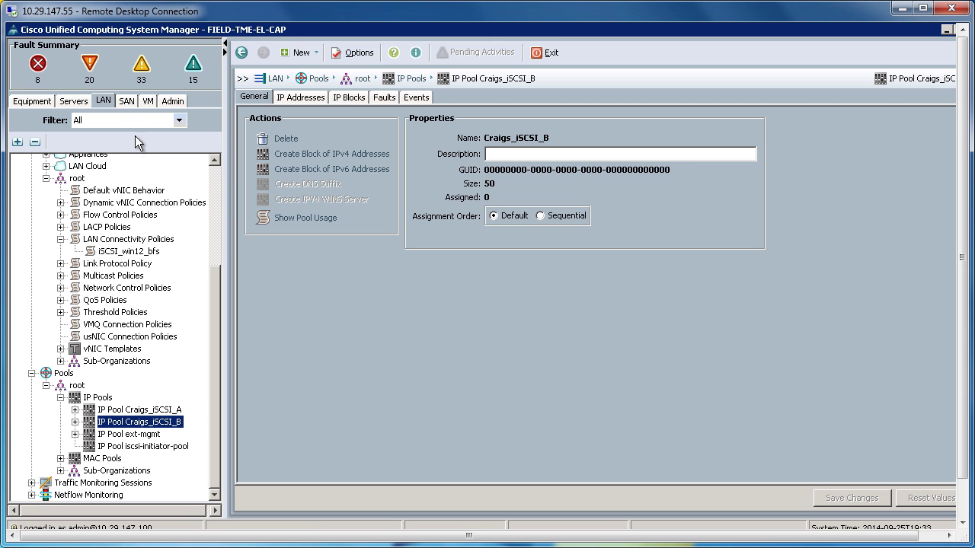
# On the SAN side, inspect IQN pool Craigs_iSCSI's general properties and its ca:1 - ca:128 block
pyautogui.click(127, 102)
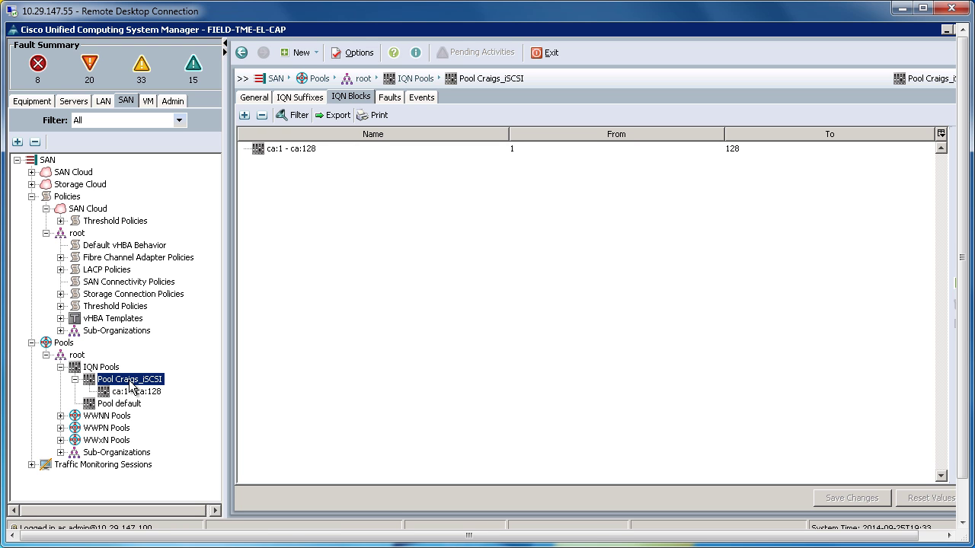
pyautogui.click(254, 98)
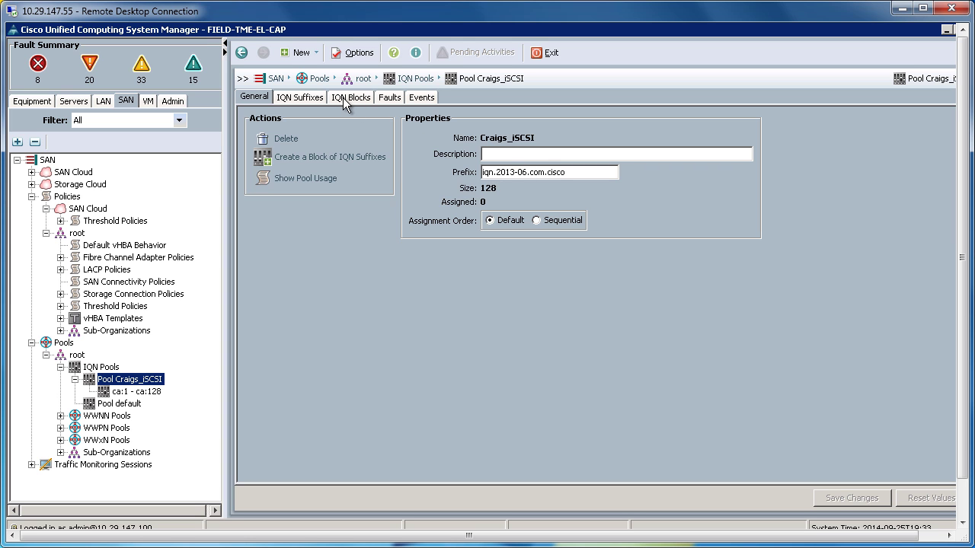
pyautogui.click(343, 97)
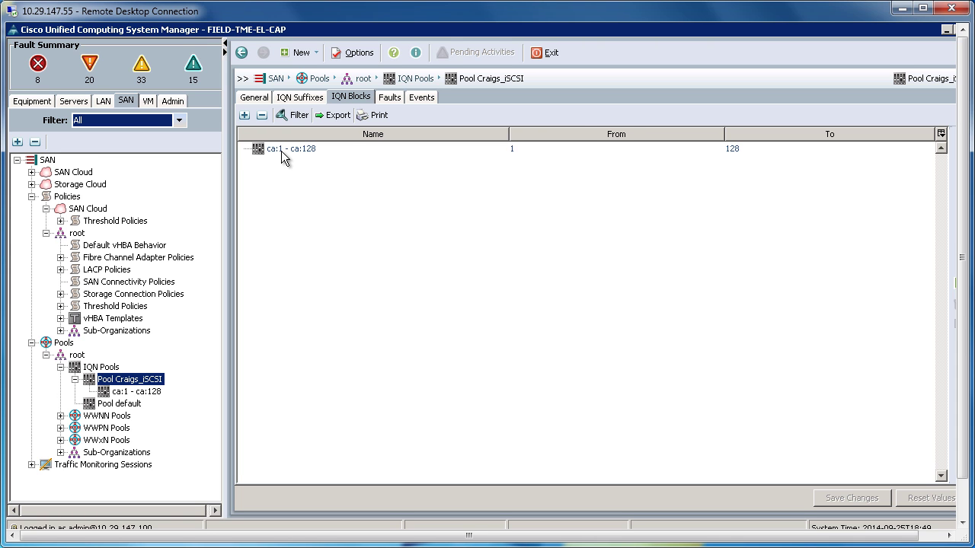
# Inspect boot policy iSCSI_NetApp: Local CD/DVD first, then iscsi-a primary and iscsi-b secondary
pyautogui.click(70, 102)
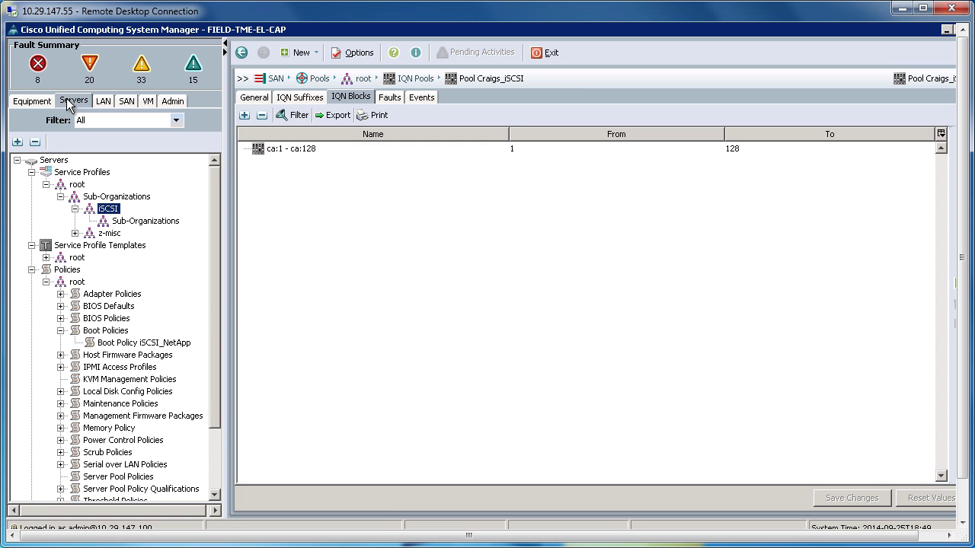
pyautogui.click(151, 345)
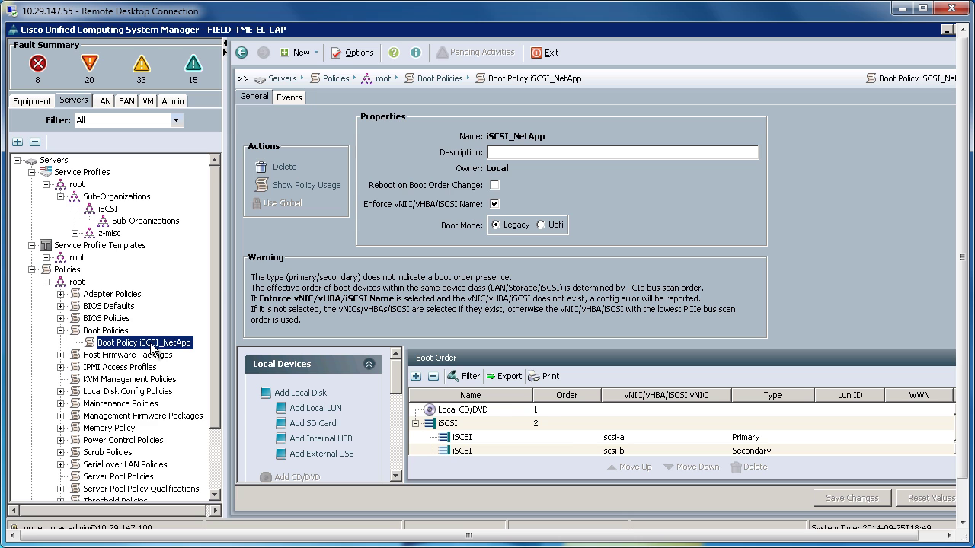
pyautogui.click(603, 440)
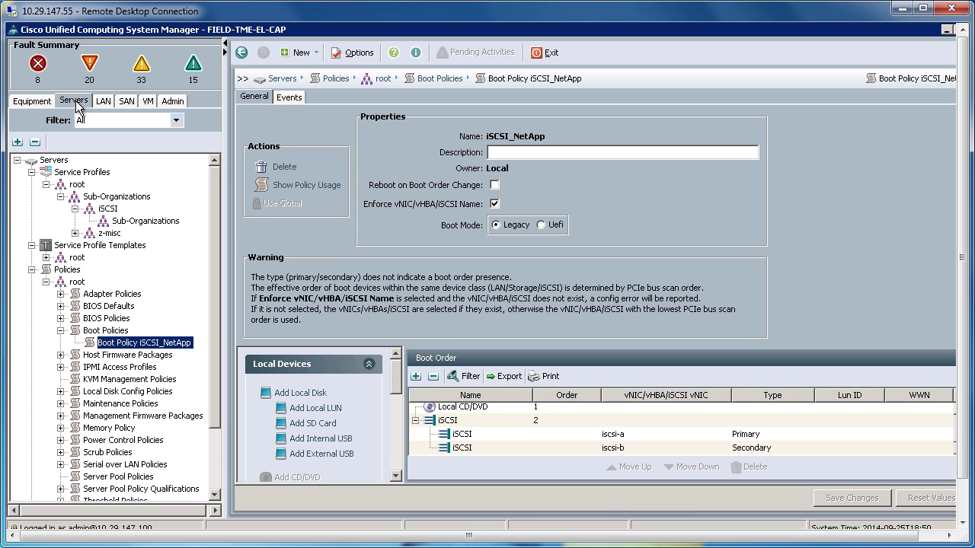
# Under the iSCSI sub-organization, start an expert-mode service profile named iscsi_win12_bfs
pyautogui.click(109, 210)
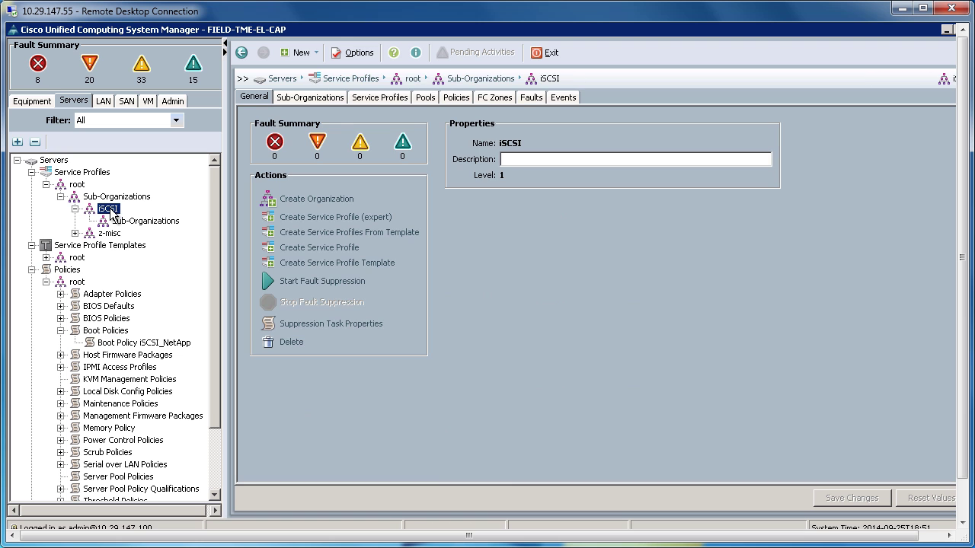
pyautogui.click(301, 219)
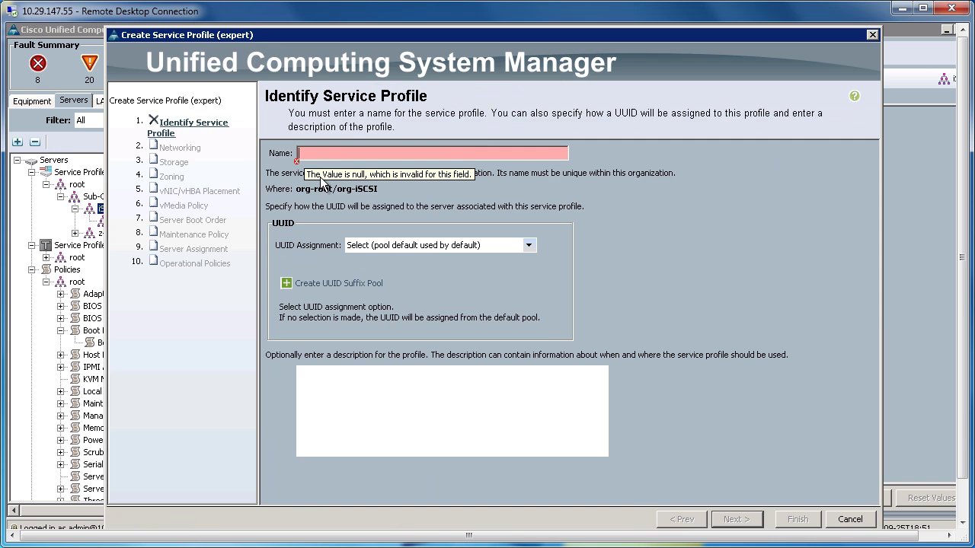
pyautogui.click(323, 154)
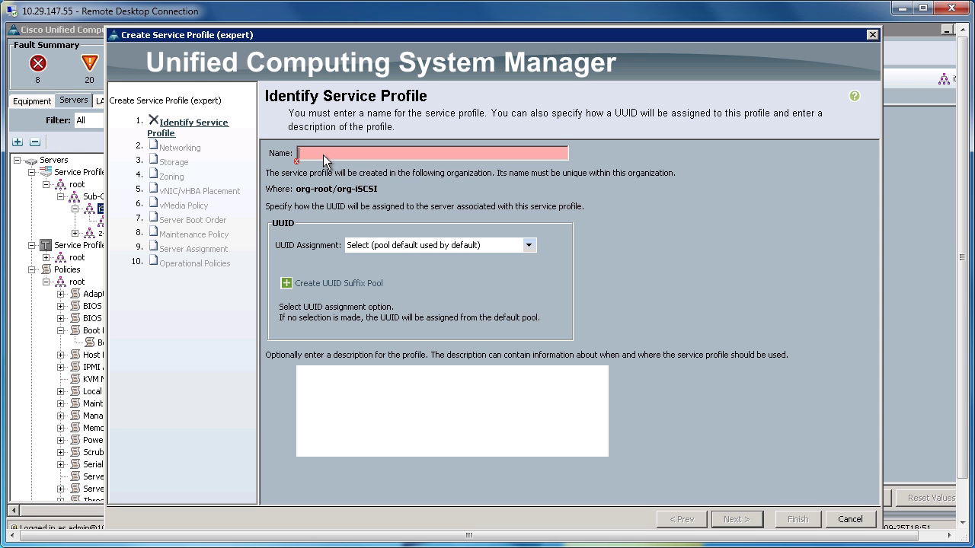
pyautogui.write('iscsi')
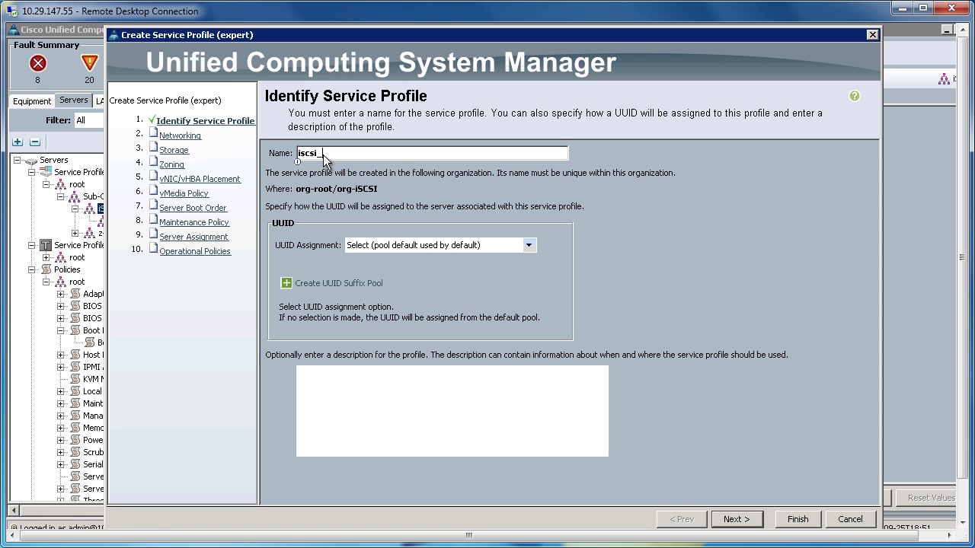
pyautogui.write('_win12_bfs')
# Use LAN connectivity policy iSCSI_win12_bfs with initiator names from pool Craigs_iSCSI(128/128)
pyautogui.click(745, 523)
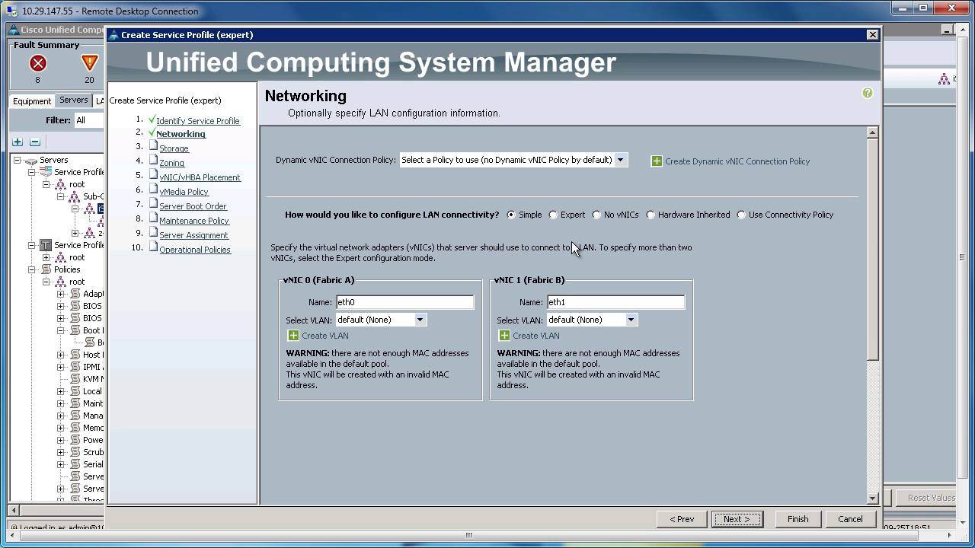
pyautogui.click(740, 215)
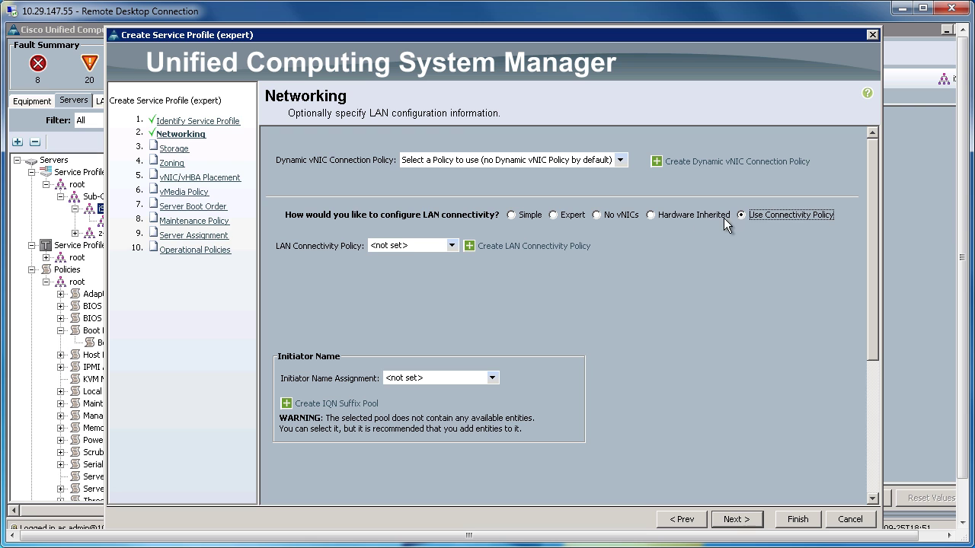
pyautogui.click(453, 245)
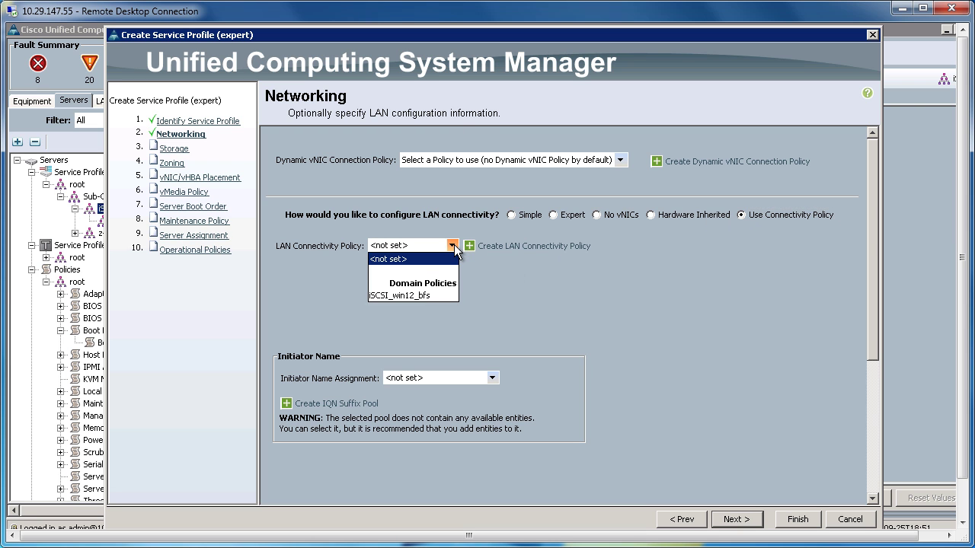
pyautogui.click(431, 296)
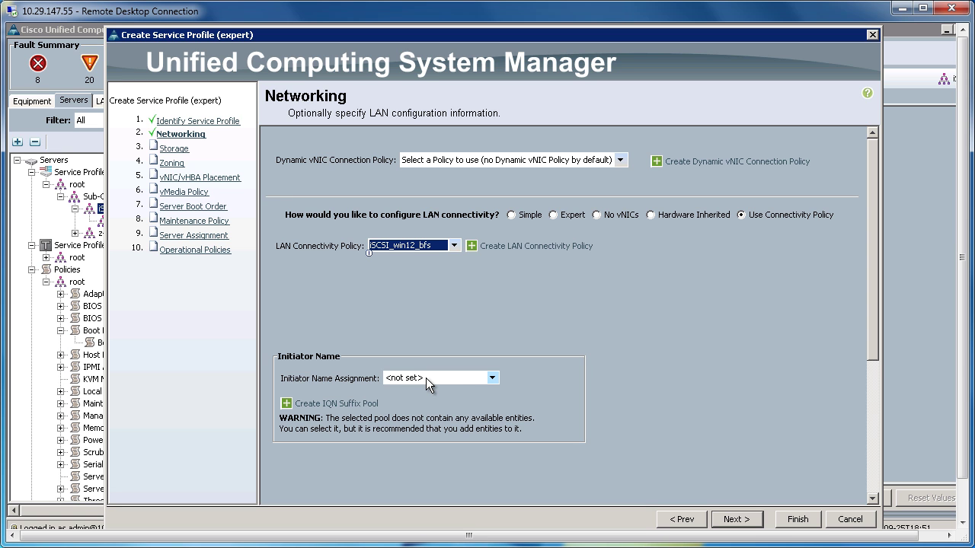
pyautogui.click(493, 377)
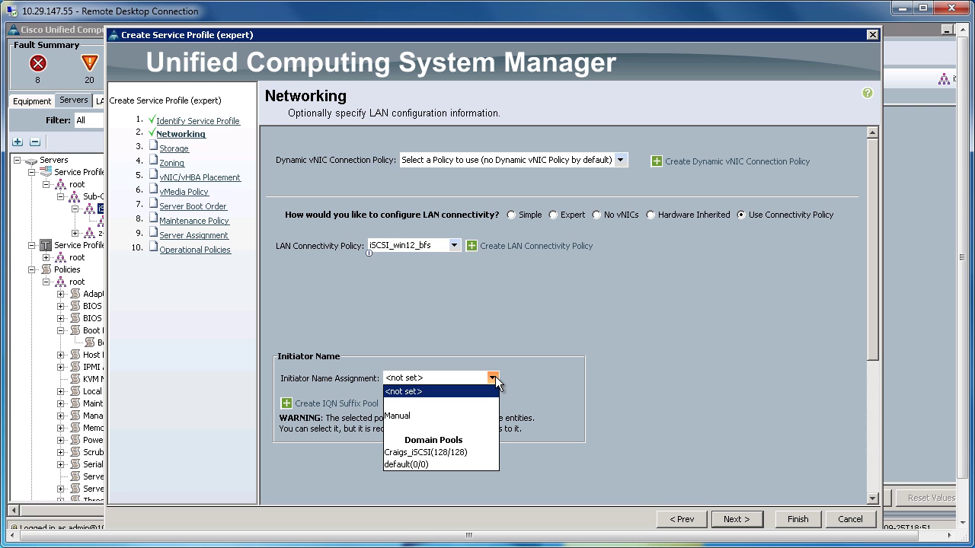
pyautogui.click(461, 452)
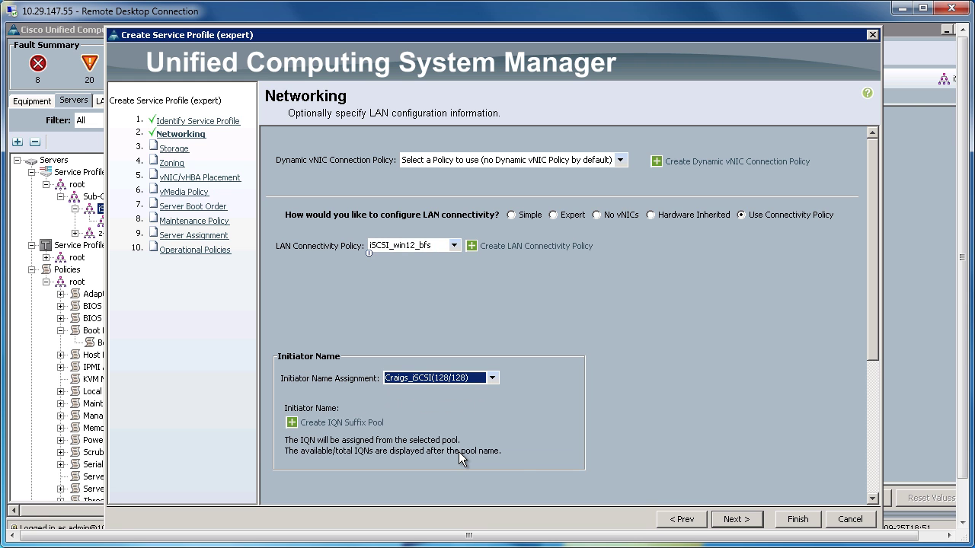
# Choose No vHBAs for storage and skip past Zoning, vNIC/vHBA Placement and vMedia Policy
pyautogui.click(734, 520)
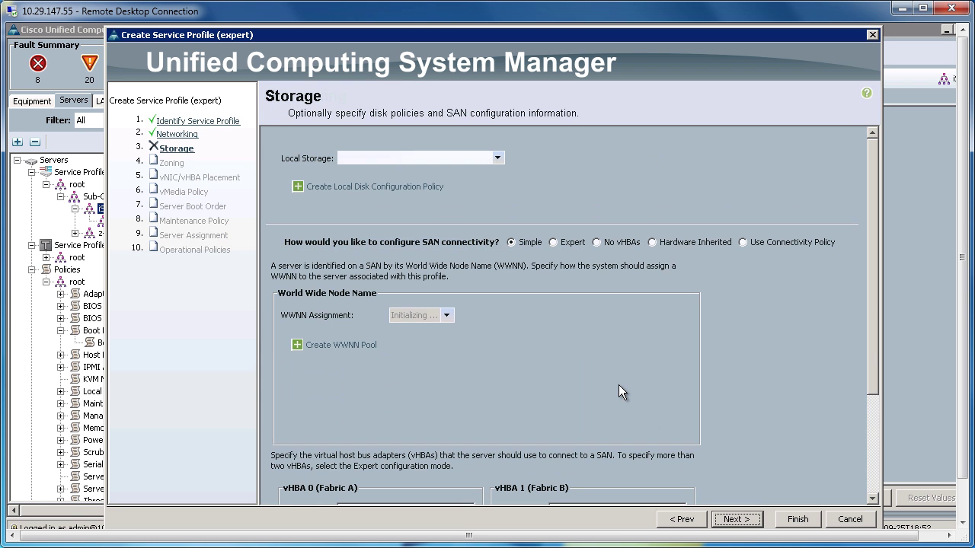
pyautogui.click(598, 243)
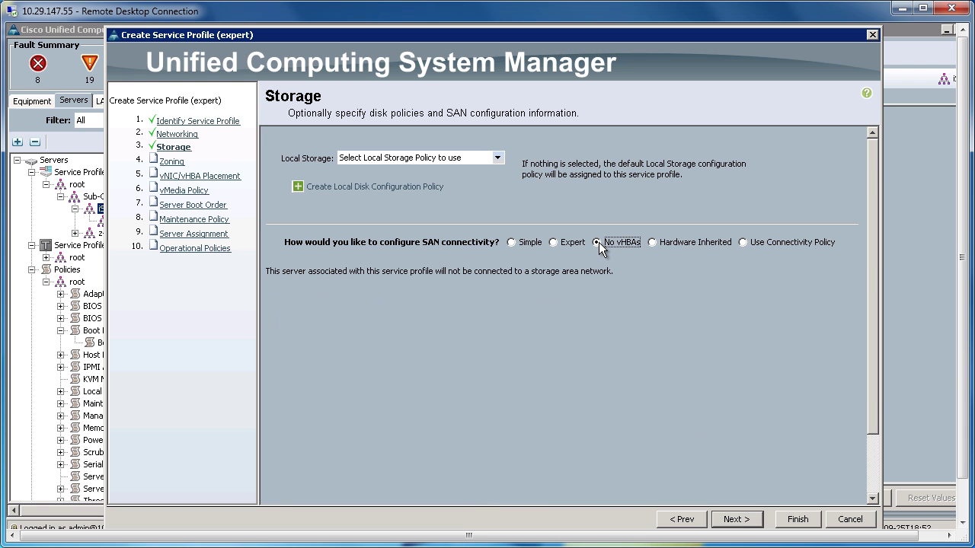
pyautogui.click(742, 523)
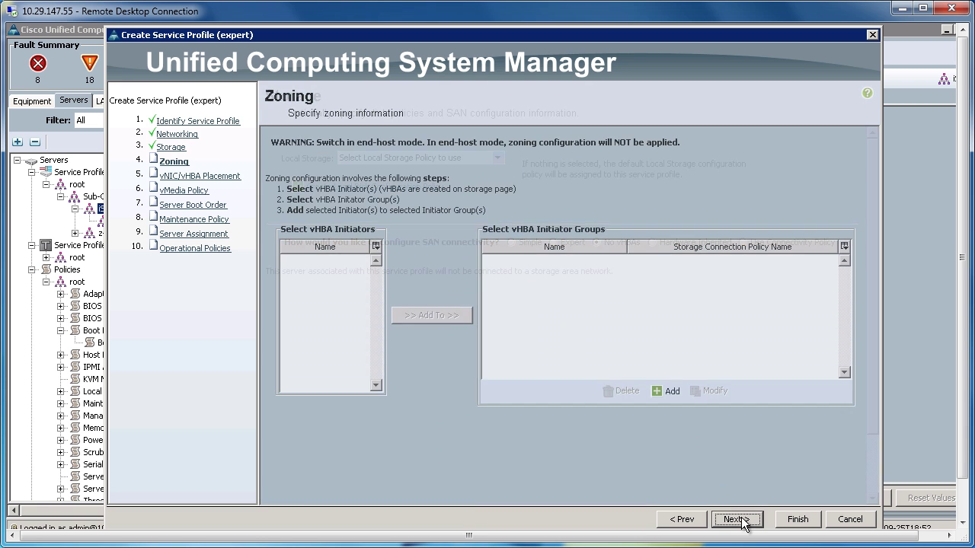
pyautogui.click(735, 520)
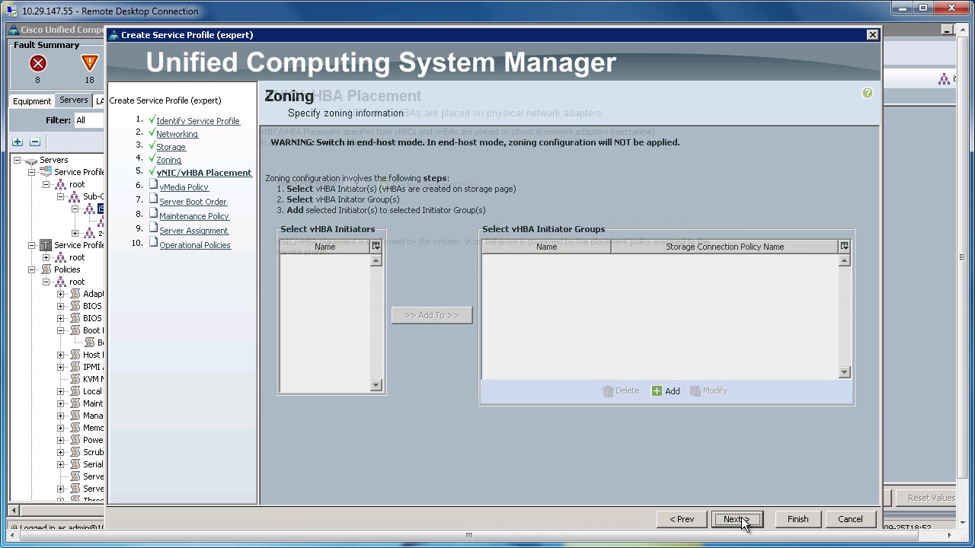
pyautogui.click(735, 519)
pyautogui.click(735, 519)
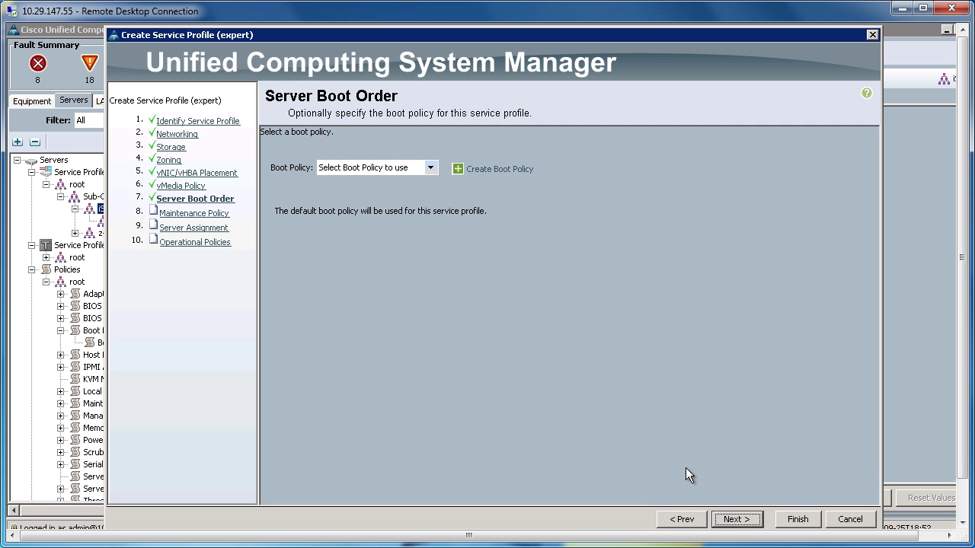
# Apply boot policy iSCSI_NetApp to the profile and select its iscsi-a boot entry
pyautogui.click(431, 168)
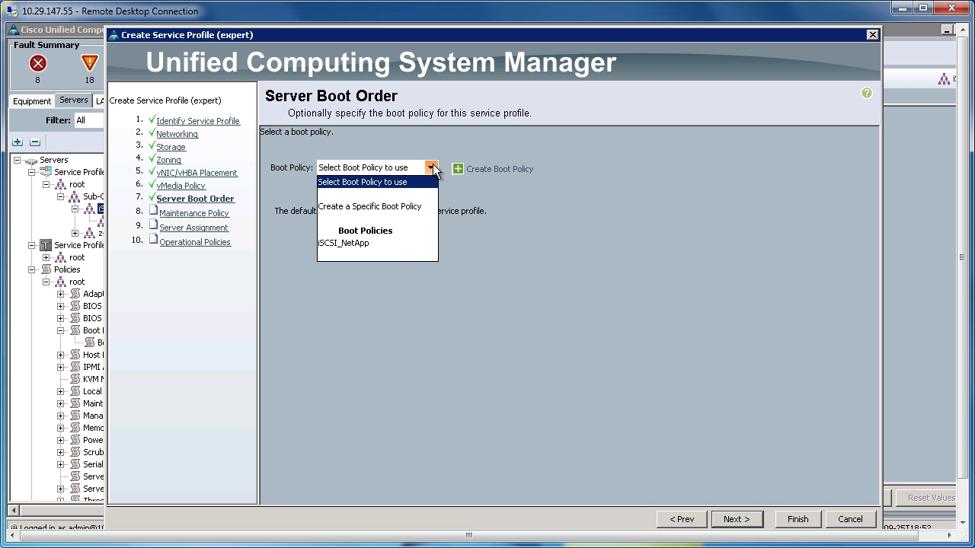
pyautogui.click(419, 207)
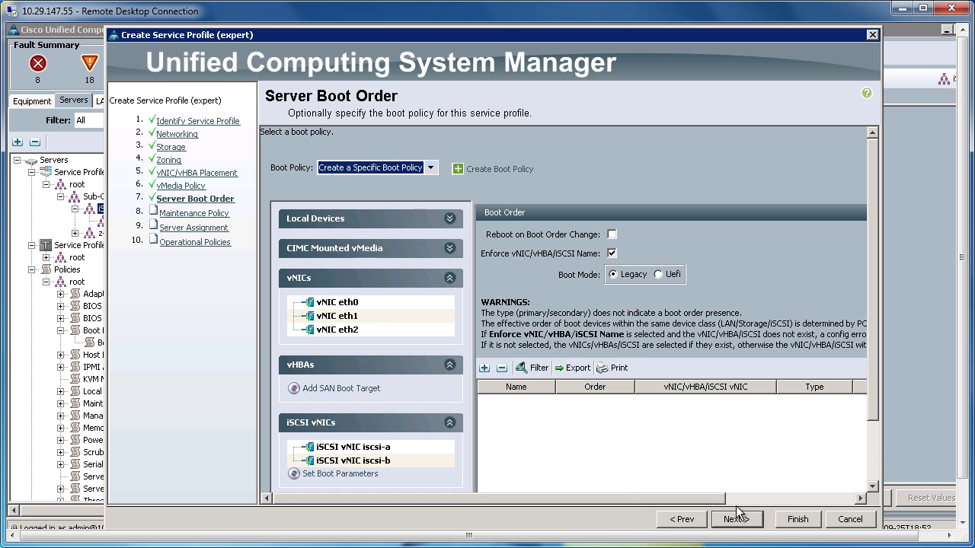
pyautogui.click(870, 448)
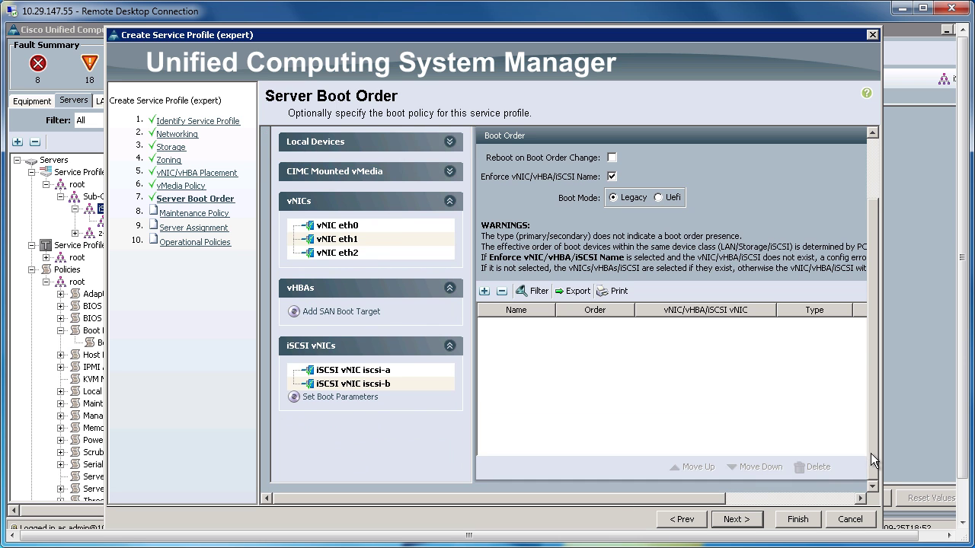
pyautogui.scroll(3, 864, 237)
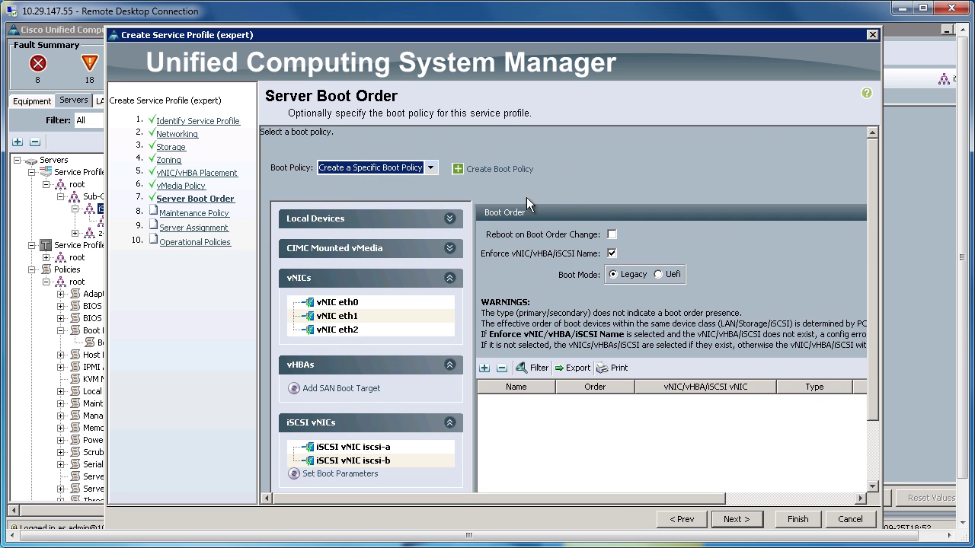
pyautogui.click(431, 167)
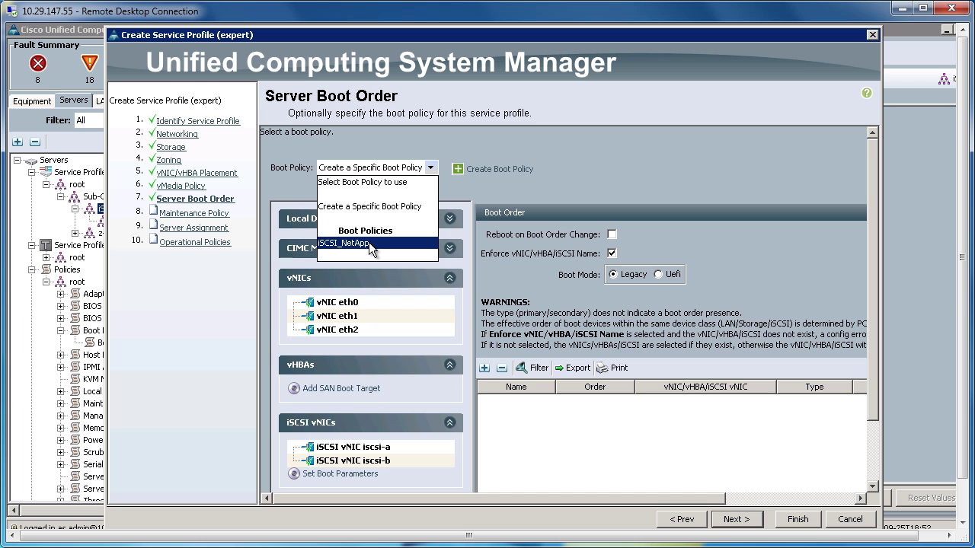
pyautogui.click(369, 244)
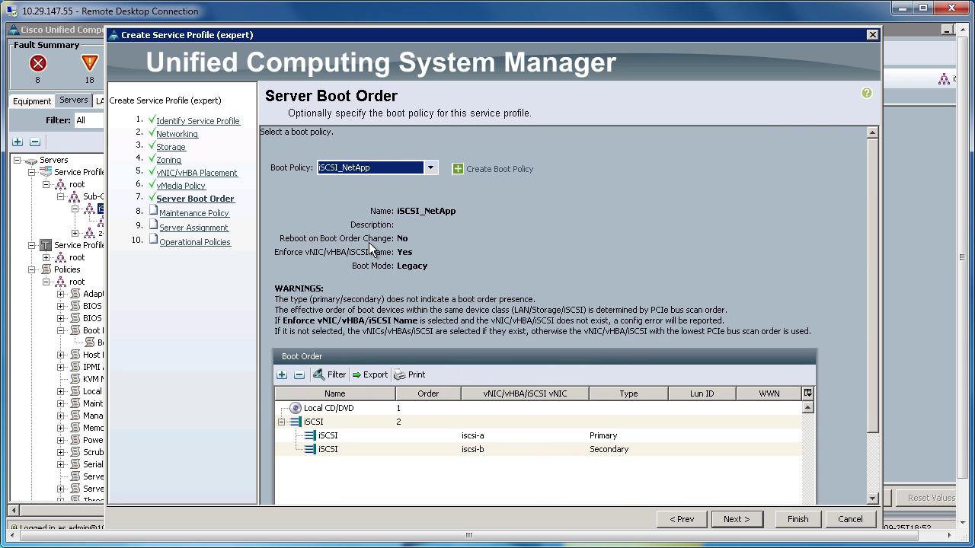
pyautogui.moveTo(872, 441); pyautogui.dragTo(881, 516)
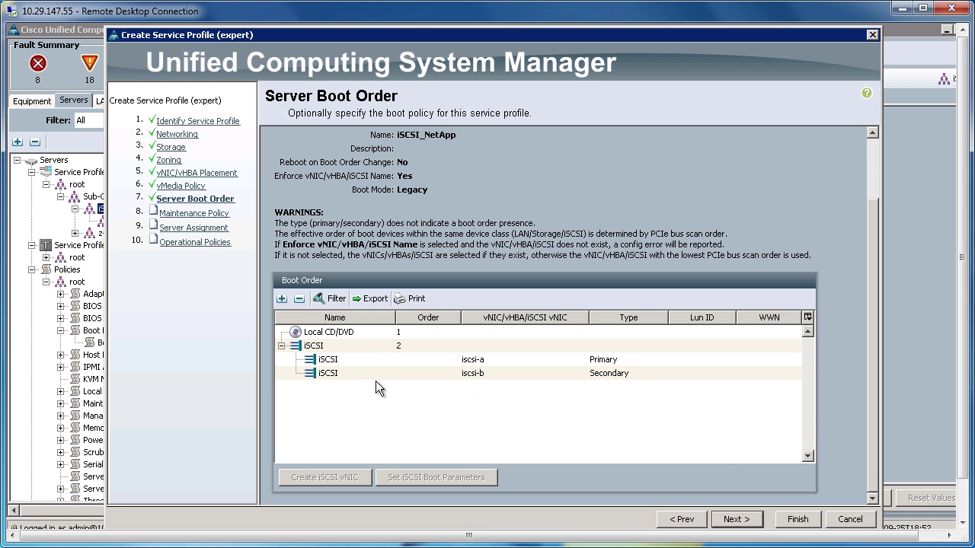
pyautogui.click(367, 360)
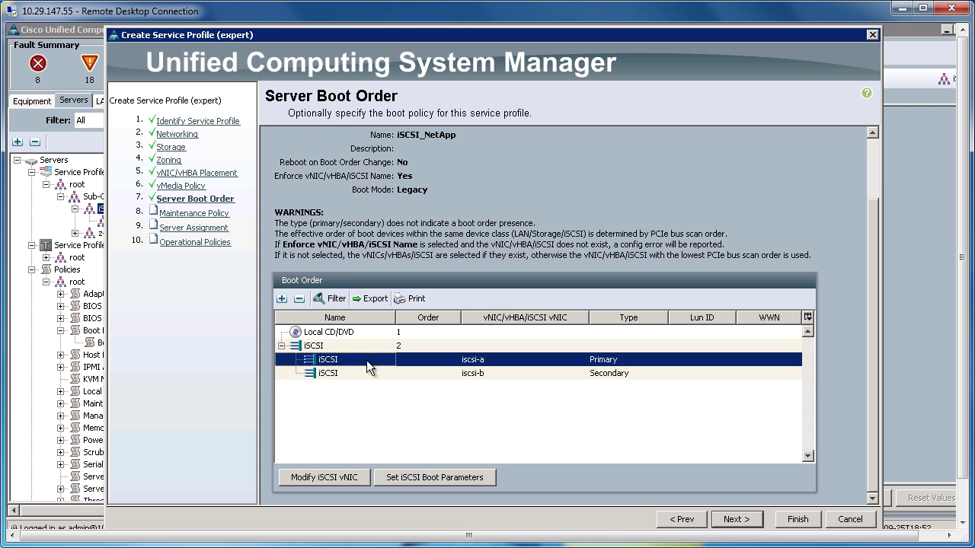
# In iscsi-a's boot parameters, set the initiator IP address policy to pool Craigs_iSCSI_A(50/50)
pyautogui.click(438, 478)
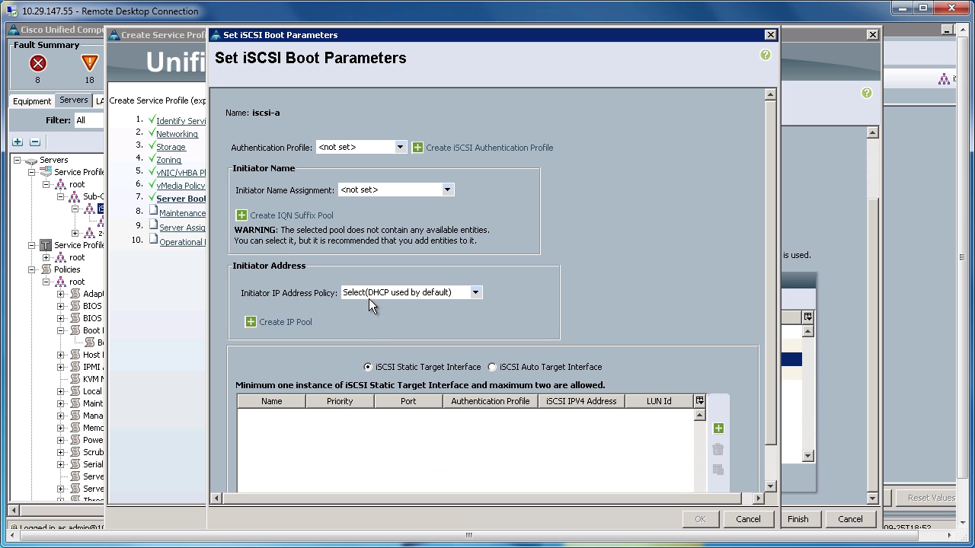
pyautogui.click(475, 292)
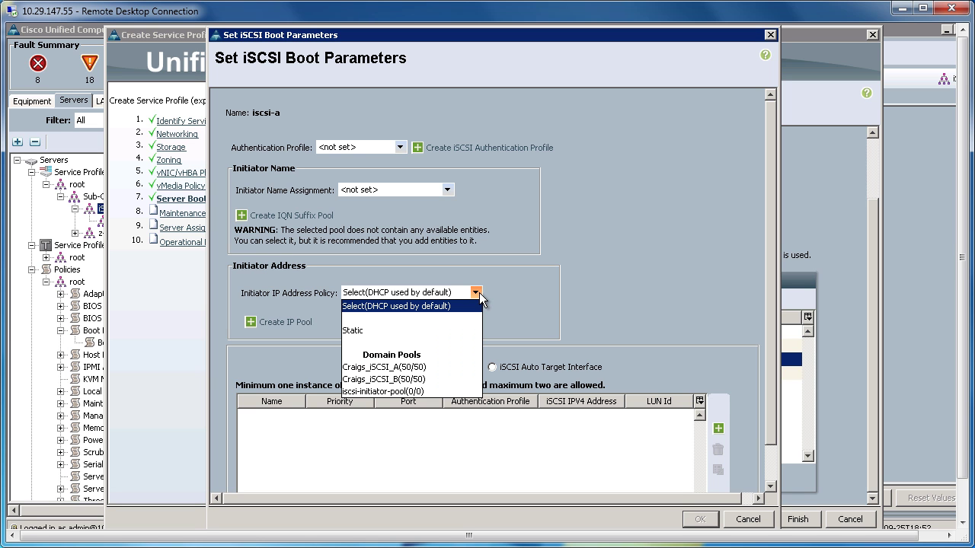
pyautogui.click(389, 331)
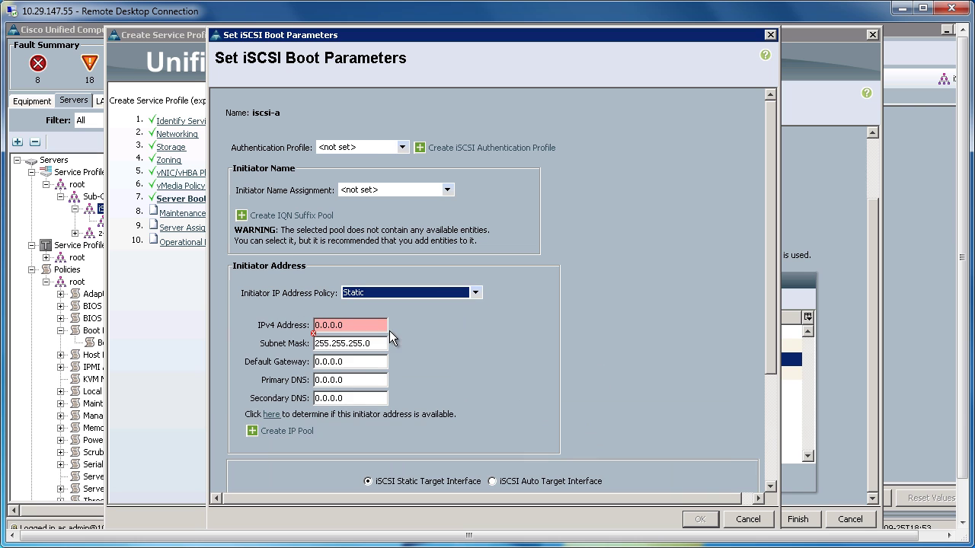
pyautogui.click(476, 293)
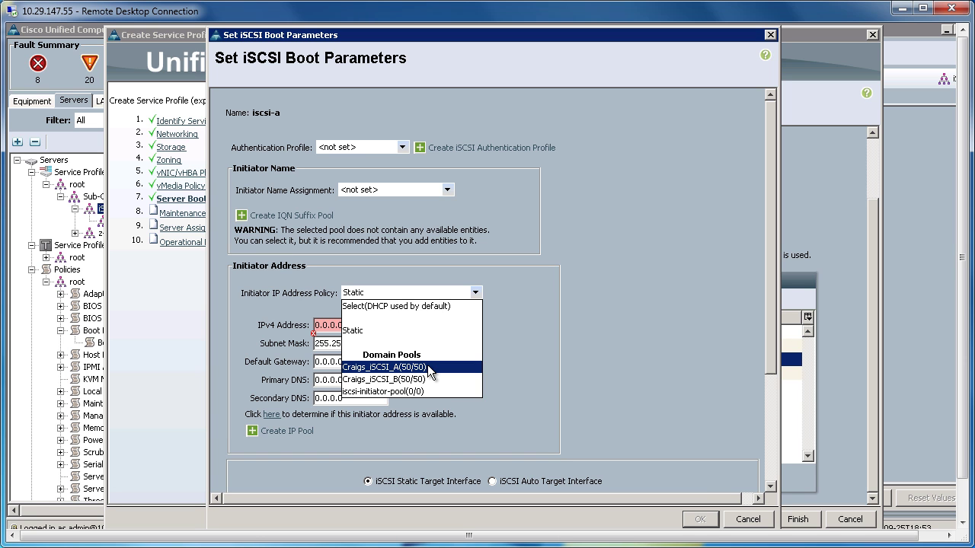
pyautogui.click(427, 368)
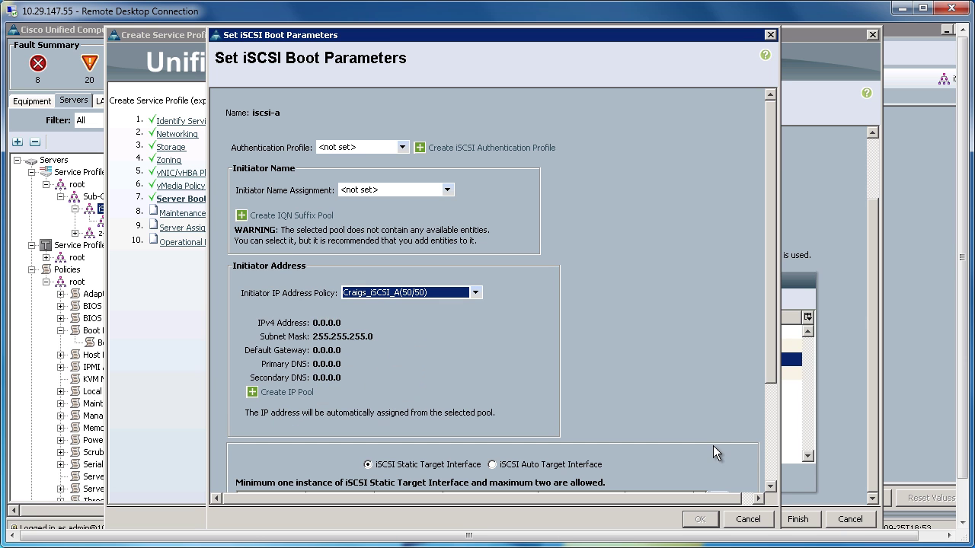
pyautogui.click(772, 438)
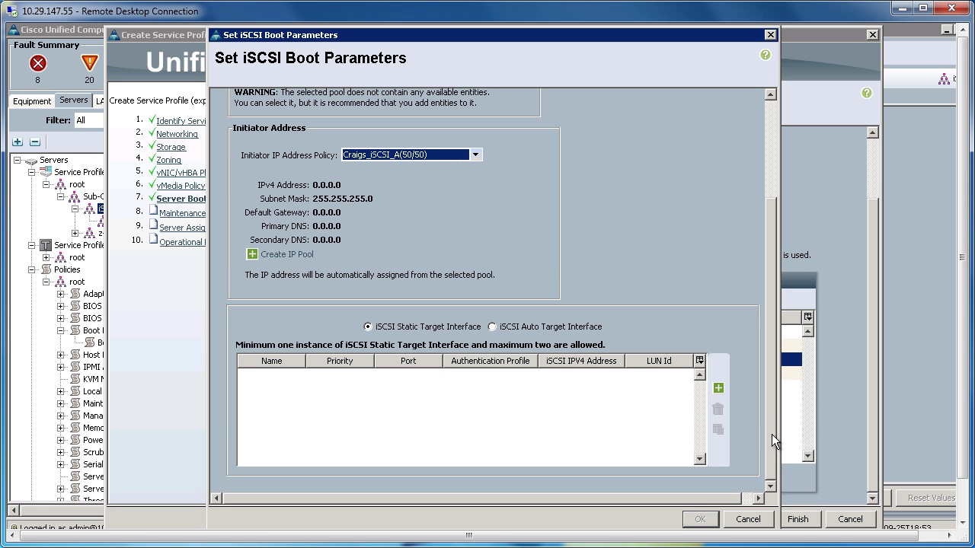
# Add a static target for iscsi-a with the storage IQN, IPv4 10.0.20.110, priority 1, port 3260, LUN 0
pyautogui.click(717, 390)
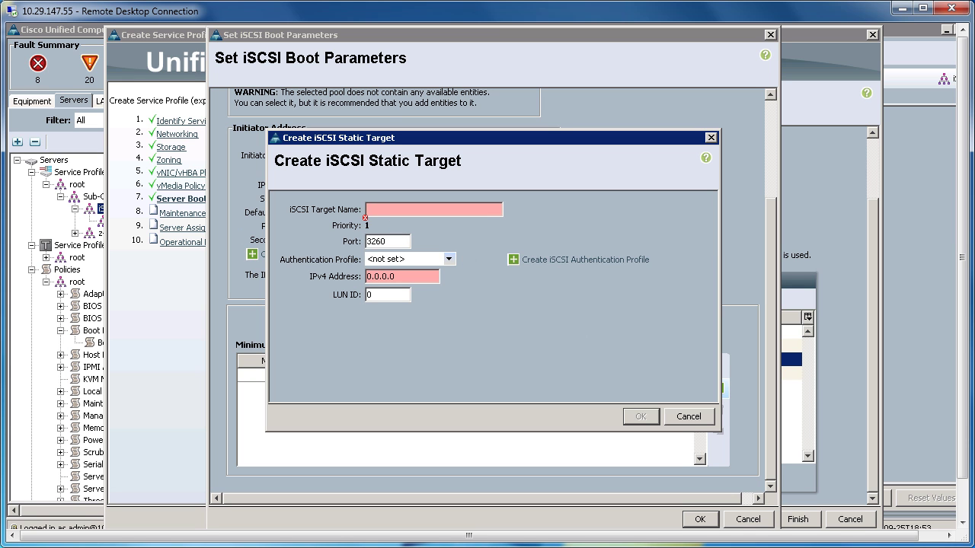
pyautogui.rightClick(391, 217)
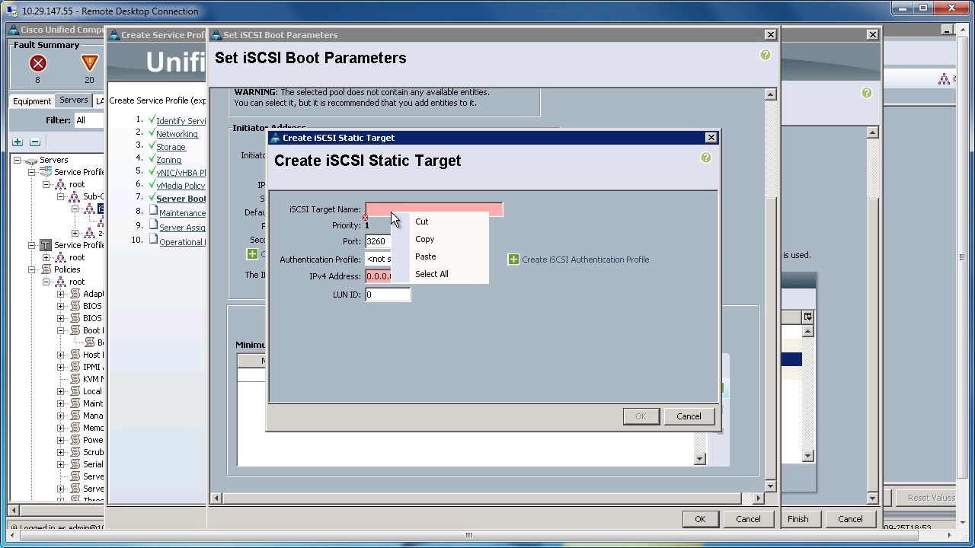
pyautogui.click(424, 257)
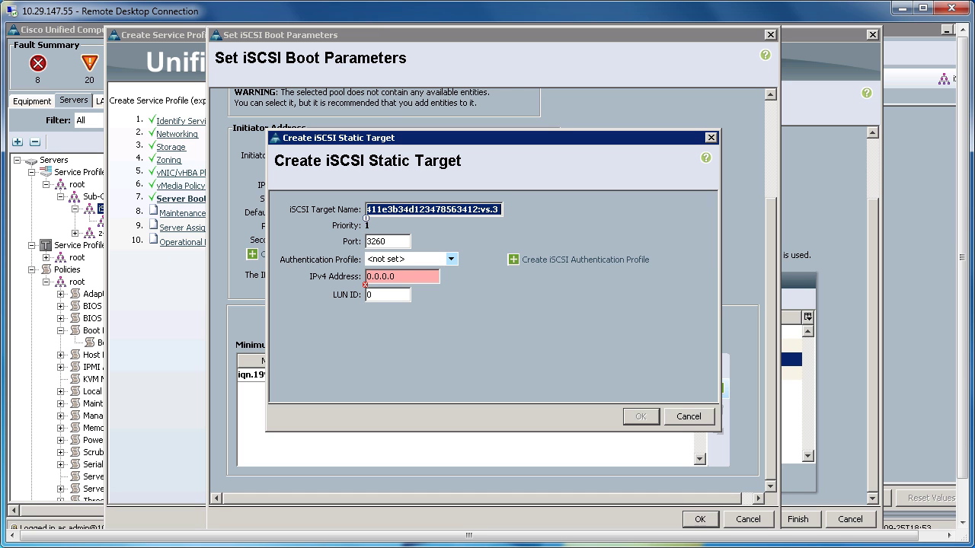
pyautogui.click(387, 278)
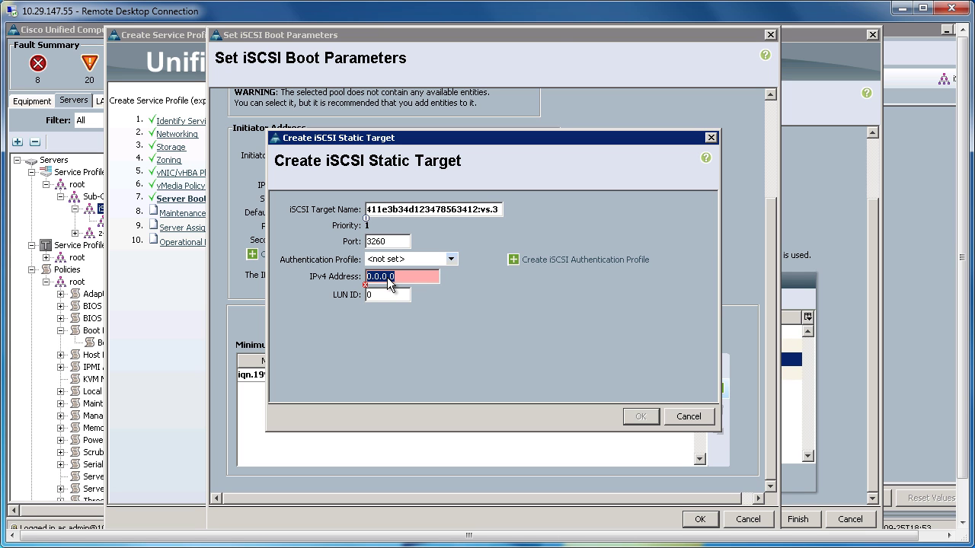
pyautogui.rightClick(388, 280)
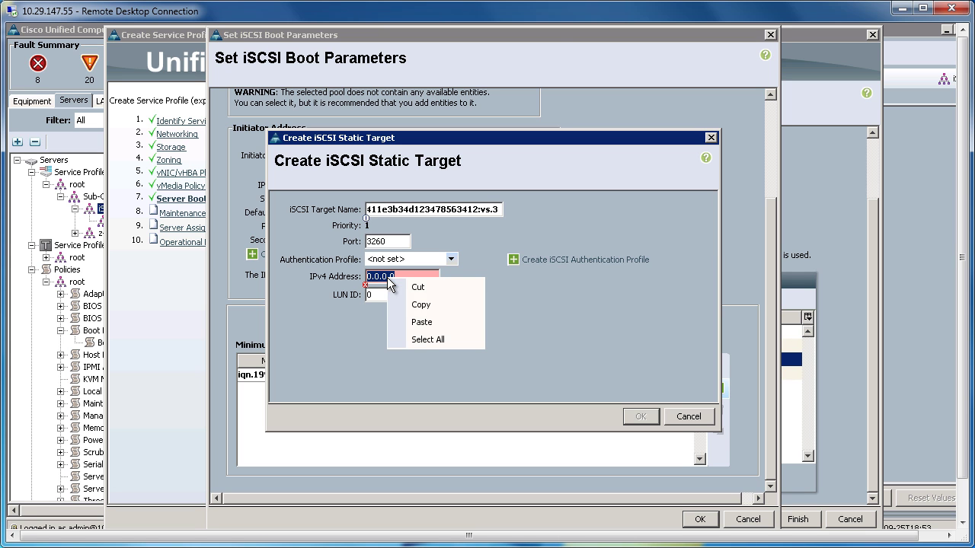
pyautogui.click(421, 322)
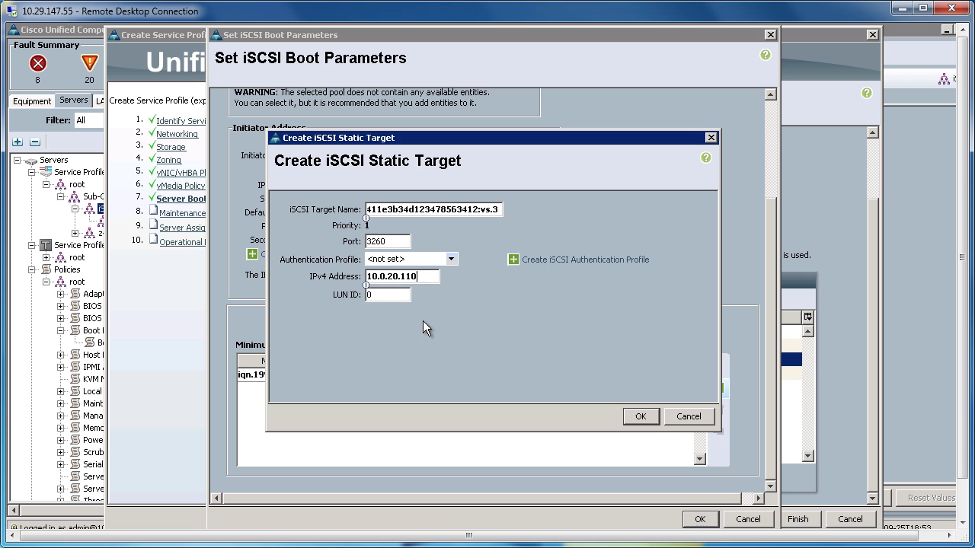
pyautogui.click(642, 417)
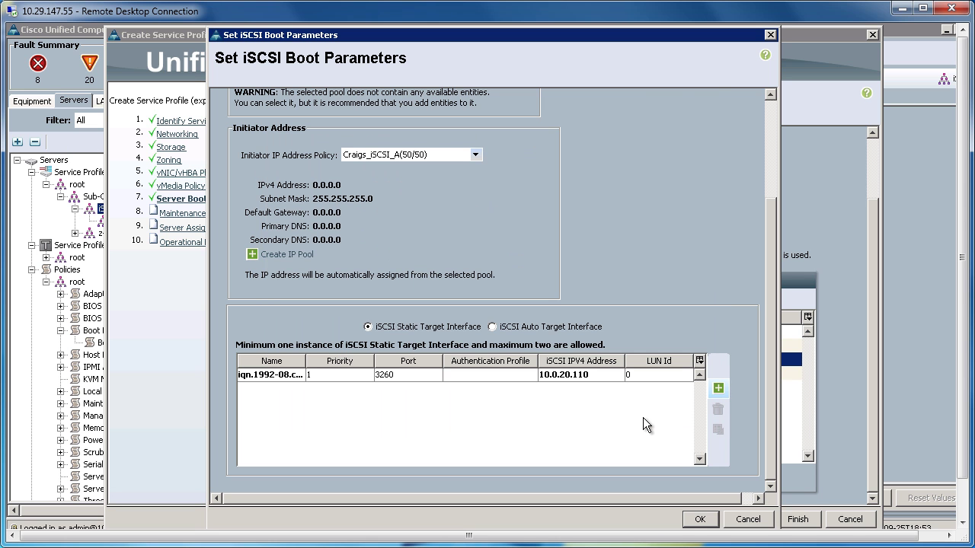
# Add a second iscsi-a target with the storage IQN at 10.0.20.111, then save the boot parameters
pyautogui.click(717, 388)
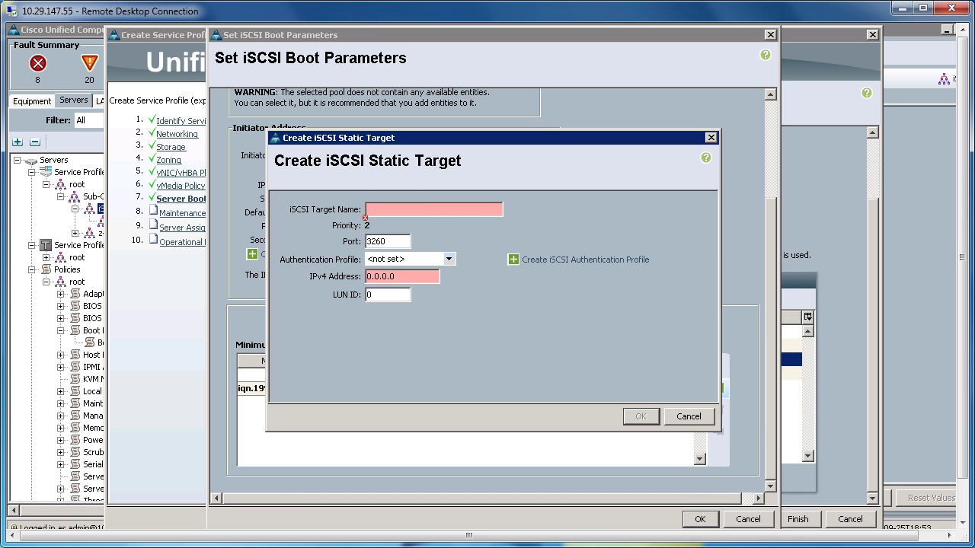
pyautogui.rightClick(392, 214)
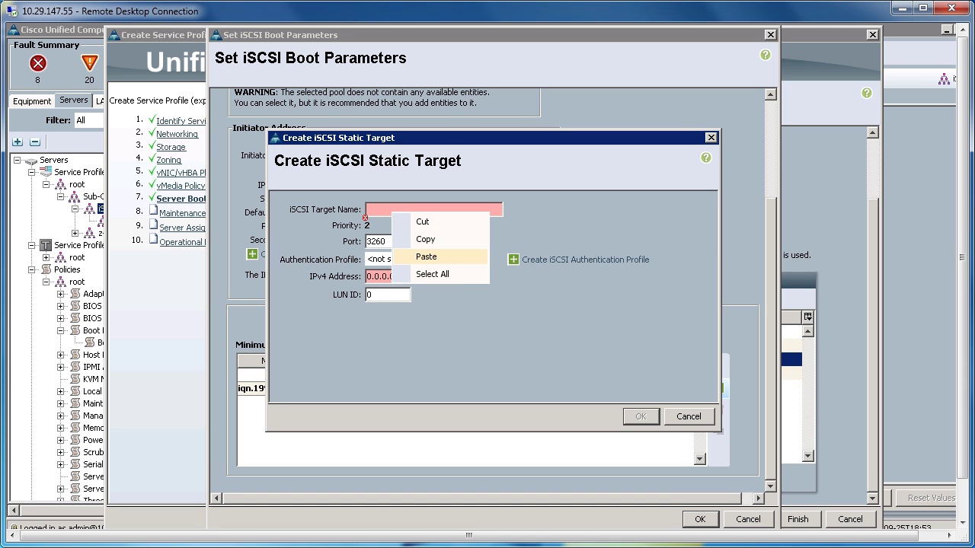
pyautogui.press('Return')
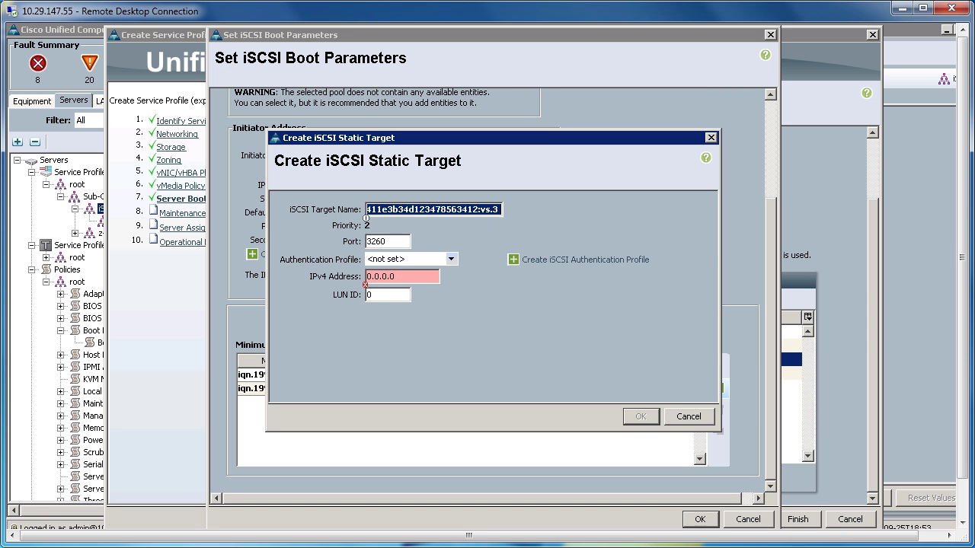
pyautogui.tripleClick(394, 279)
pyautogui.rightClick(394, 280)
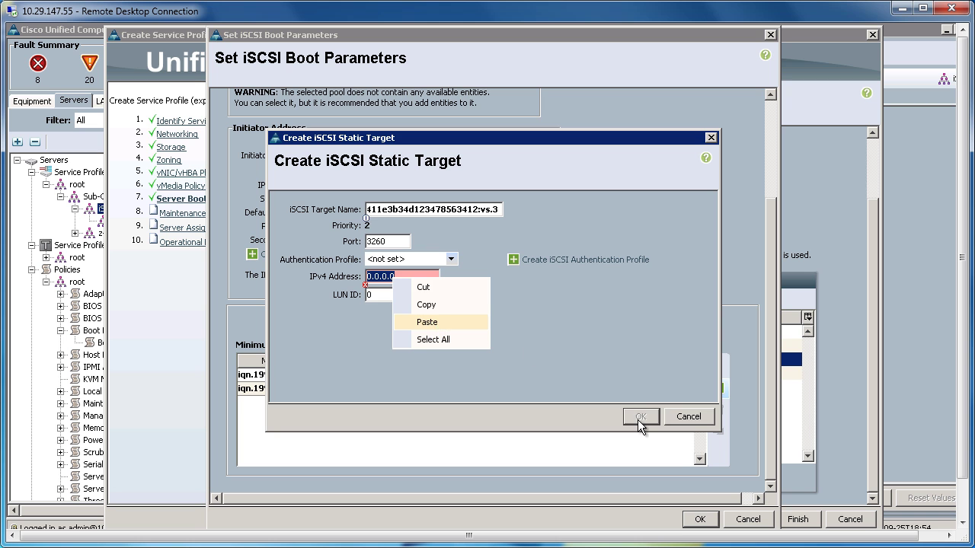
pyautogui.press('Return')
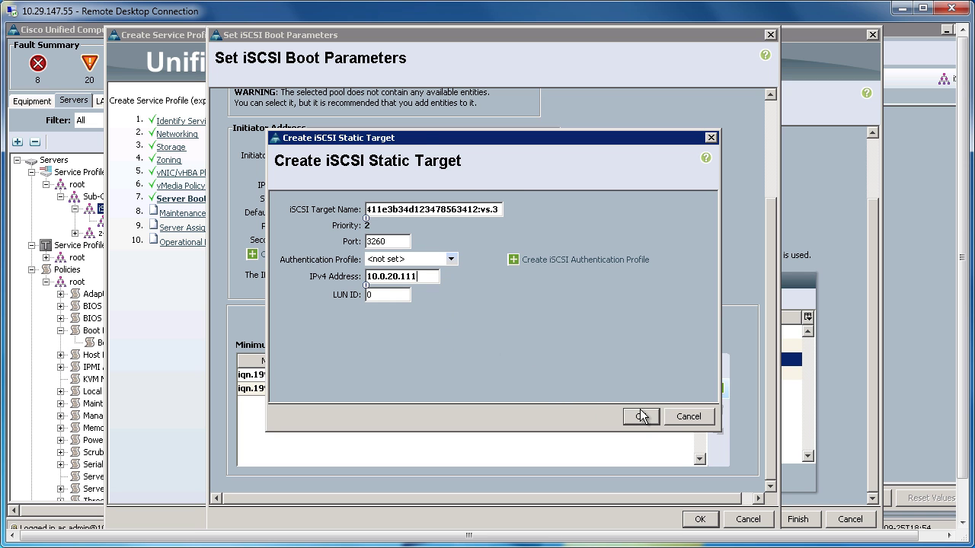
pyautogui.click(640, 416)
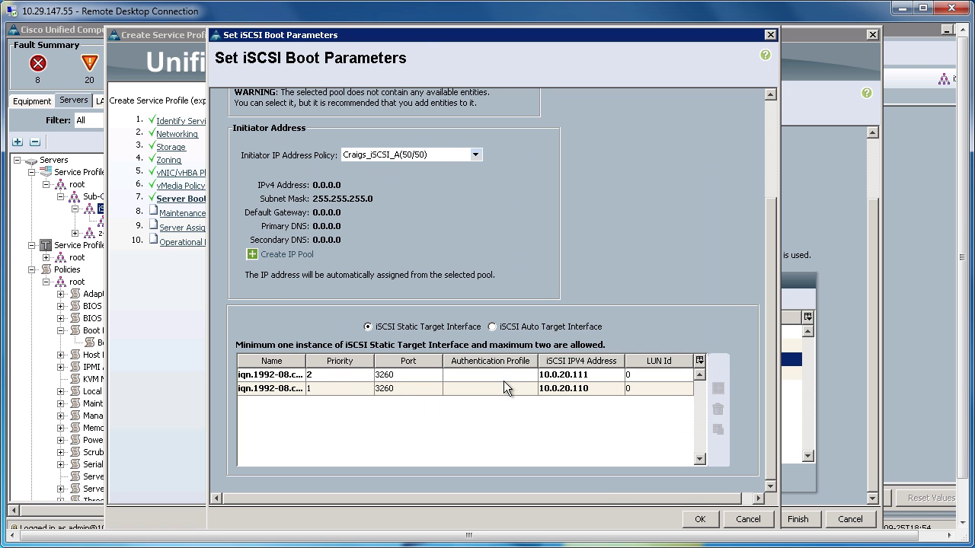
pyautogui.click(700, 521)
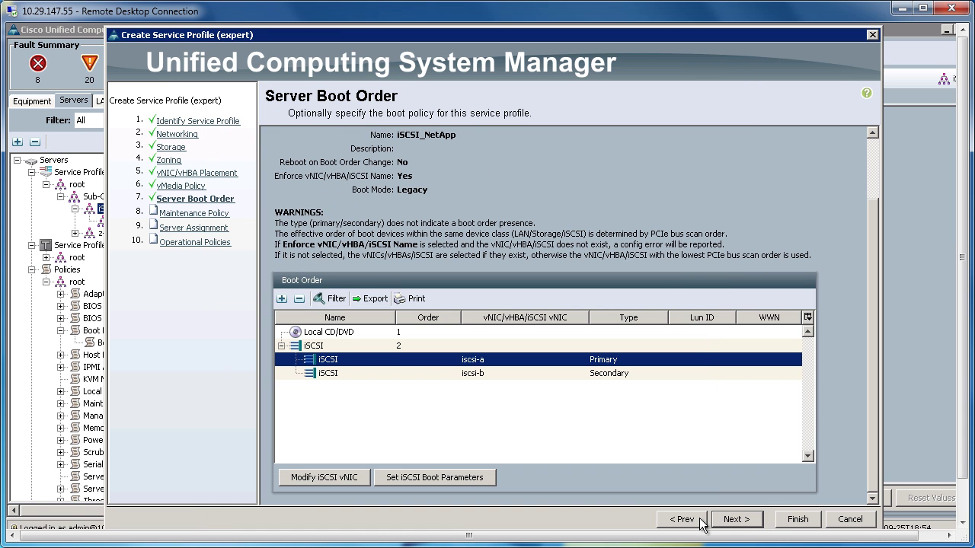
# Set iscsi-b's initiator IP address policy to pool Craigs_iSCSI_B, keeping Static Target Interface
pyautogui.click(477, 376)
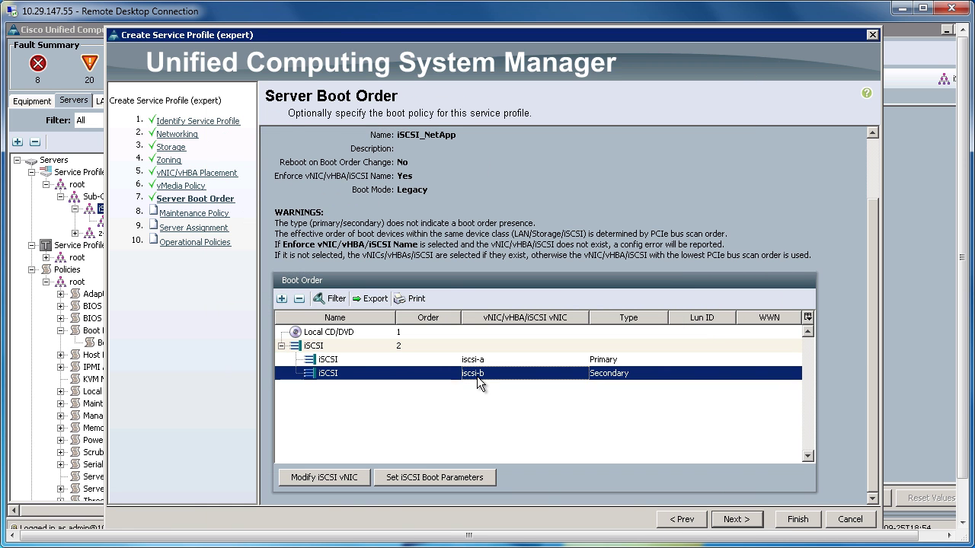
pyautogui.click(461, 481)
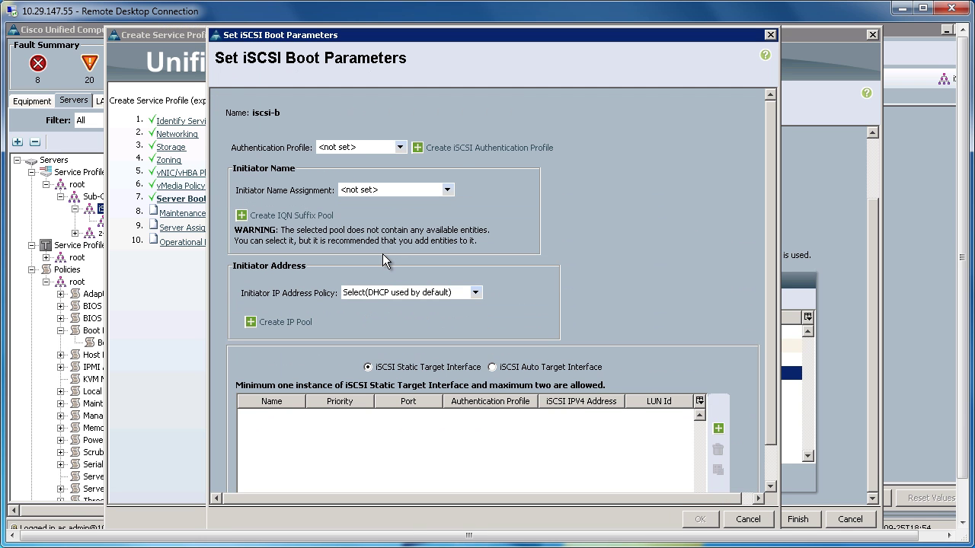
pyautogui.click(392, 297)
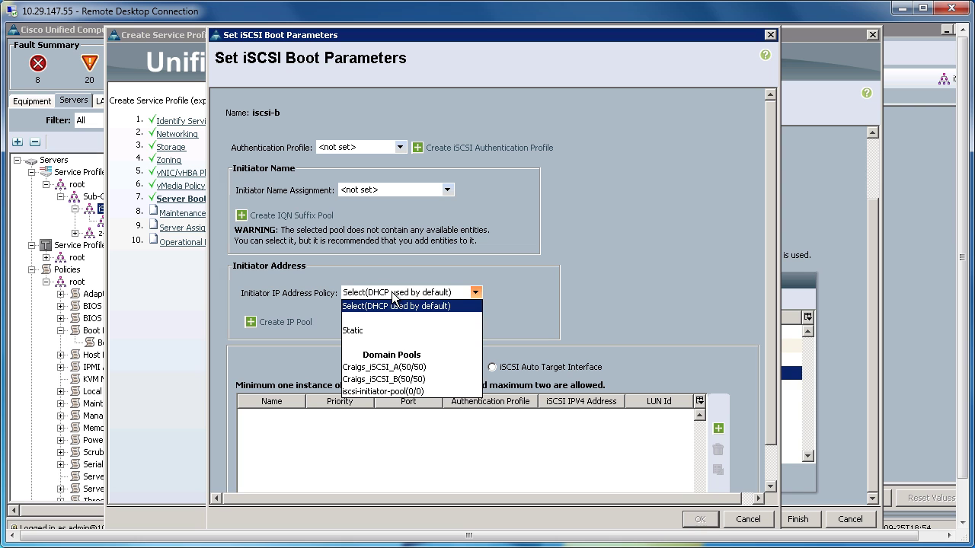
pyautogui.click(414, 379)
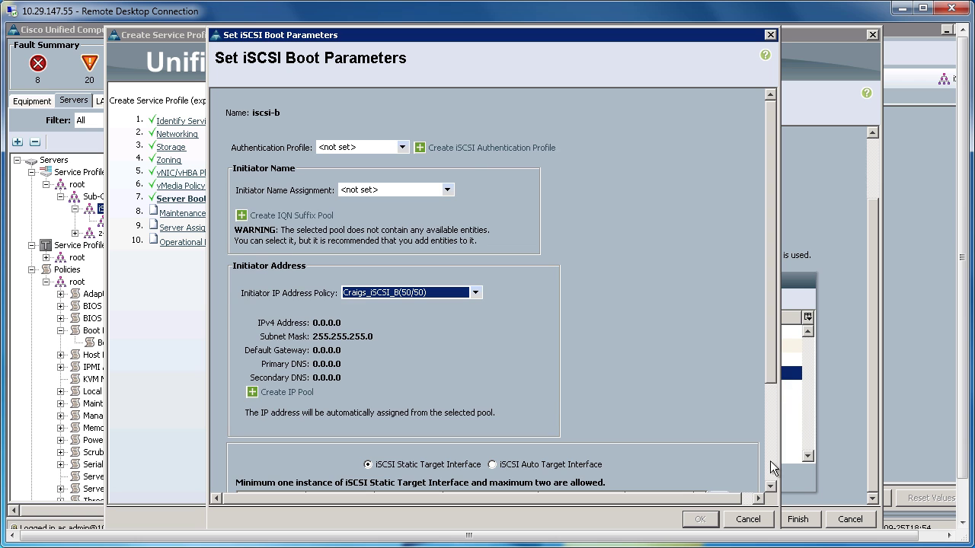
pyautogui.click(771, 486)
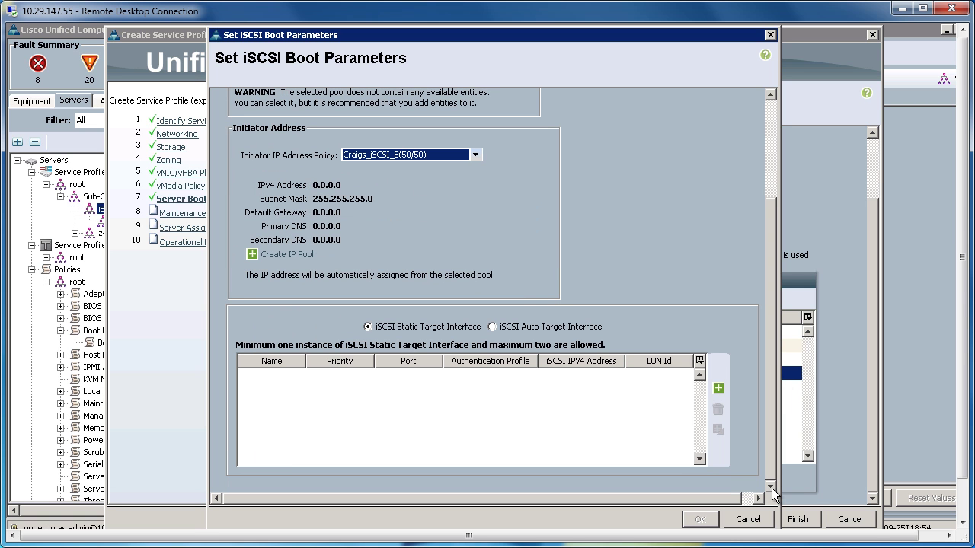
# Add an iscsi-b static target with the storage IQN at 10.0.21.110, priority 1, port 3260, LUN 0
pyautogui.click(718, 389)
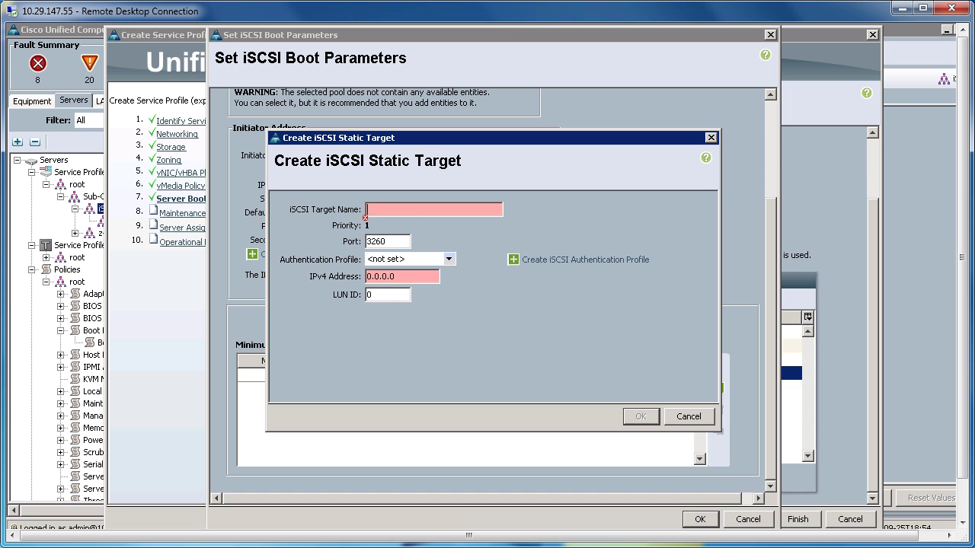
pyautogui.rightClick(406, 214)
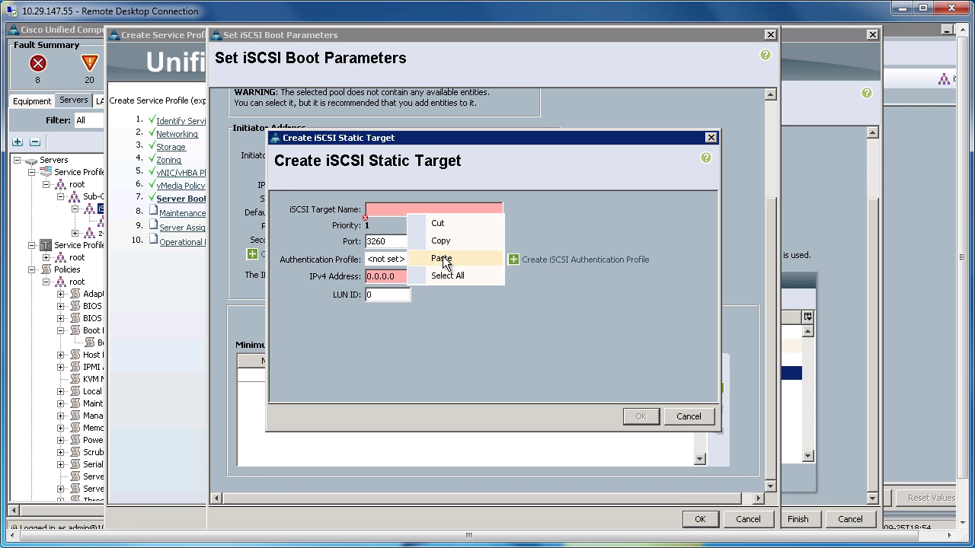
pyautogui.click(442, 259)
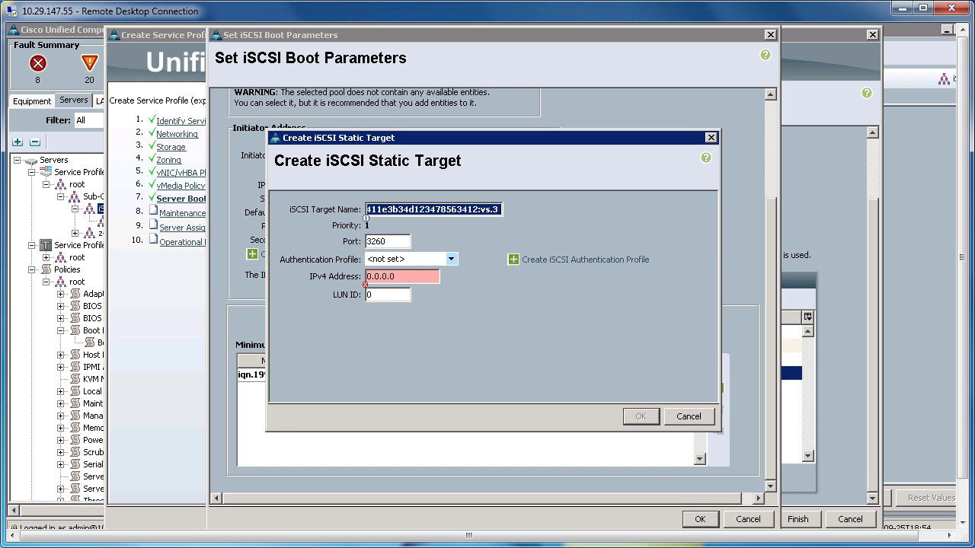
pyautogui.click(396, 280)
pyautogui.doubleClick(393, 280)
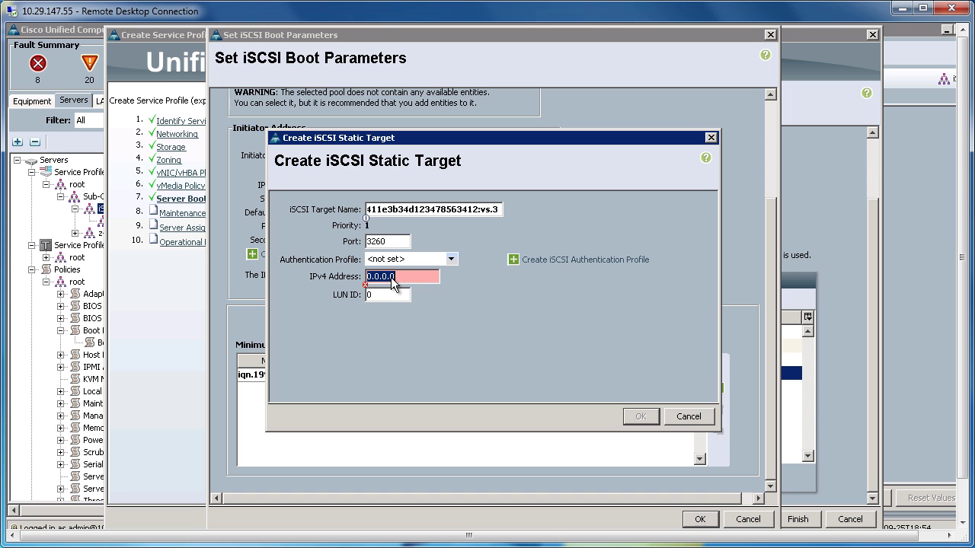
pyautogui.rightClick(393, 280)
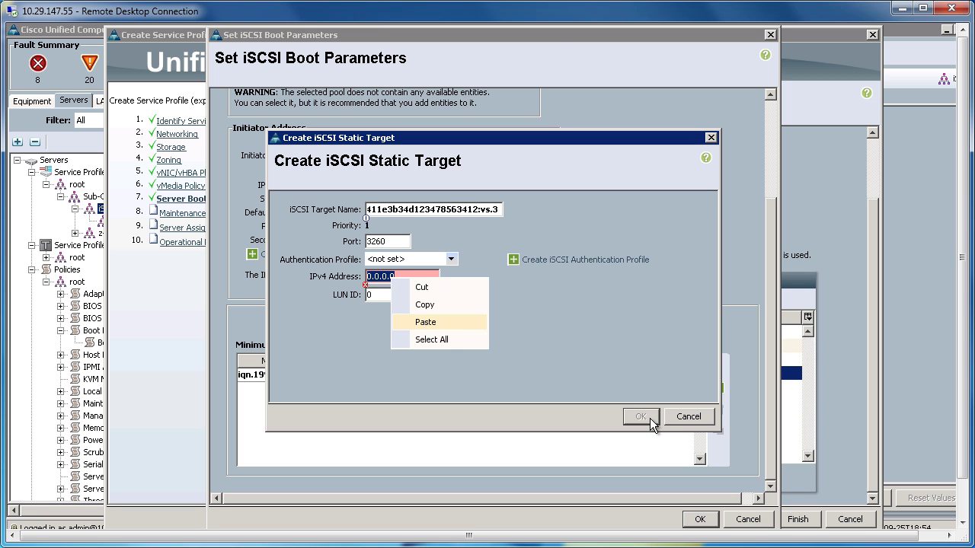
pyautogui.press('Return')
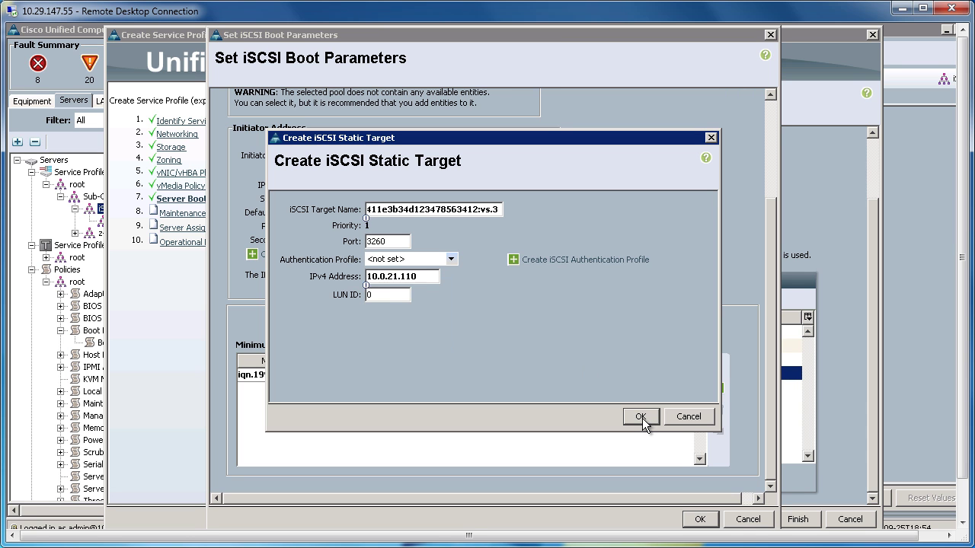
pyautogui.click(646, 419)
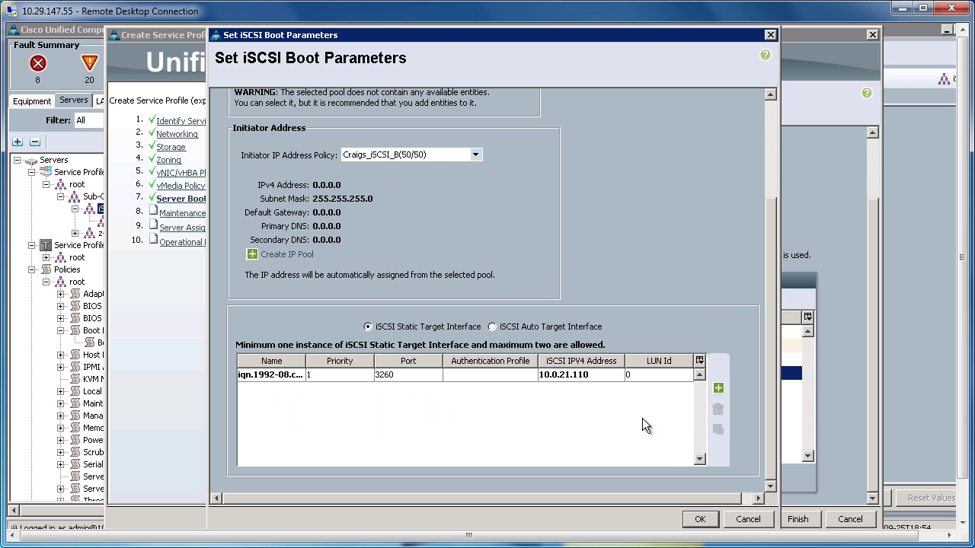
# Add a second iscsi-b target with the storage IQN at 10.0.21.111, then save the boot parameters
pyautogui.click(717, 389)
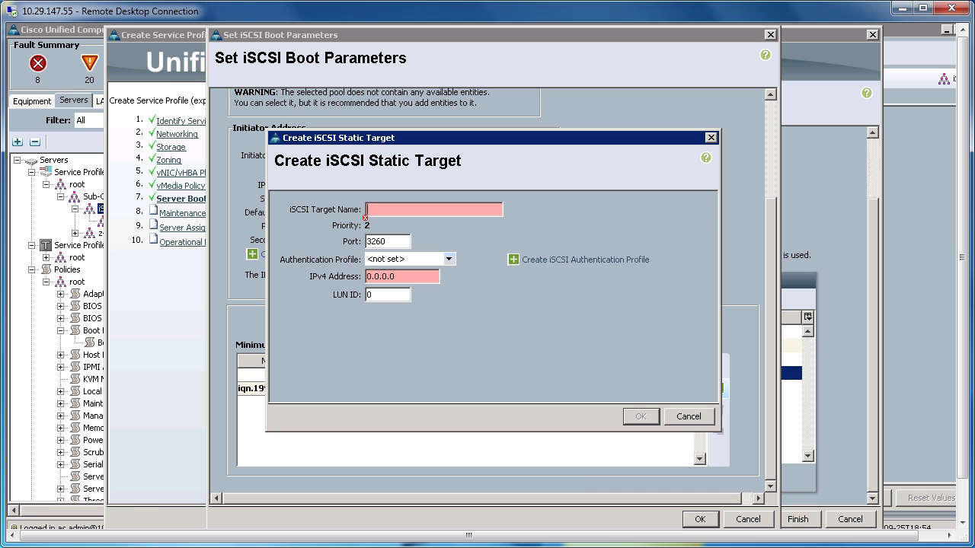
pyautogui.rightClick(386, 215)
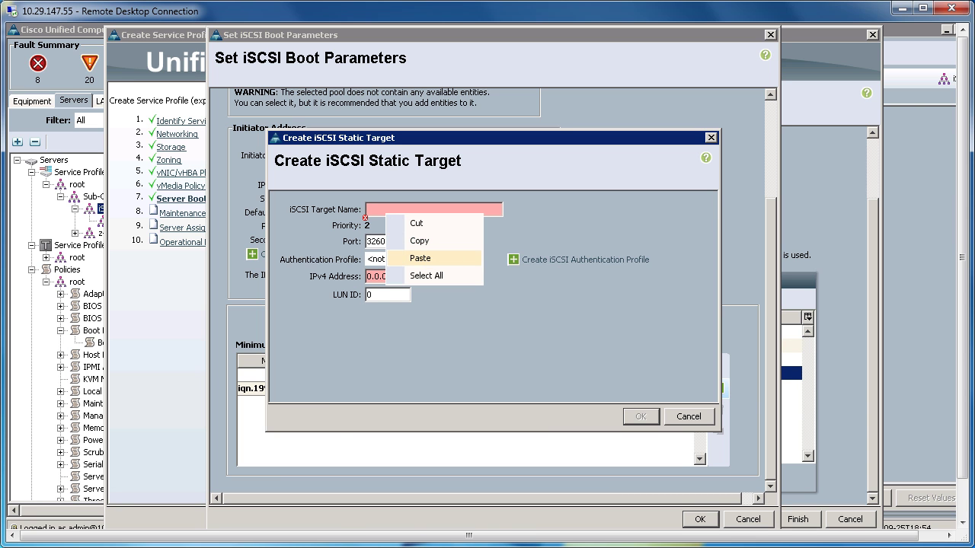
pyautogui.click(420, 258)
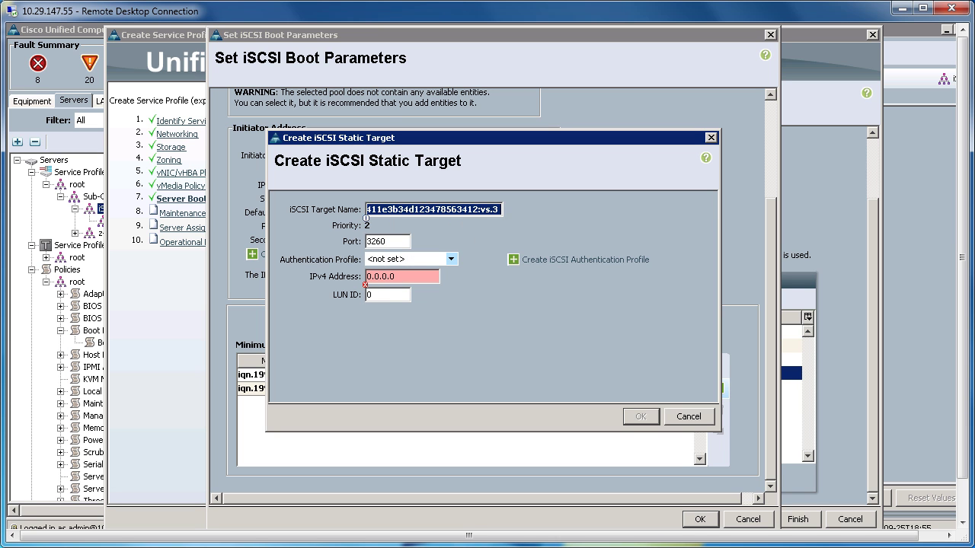
pyautogui.click(383, 279)
pyautogui.rightClick(383, 279)
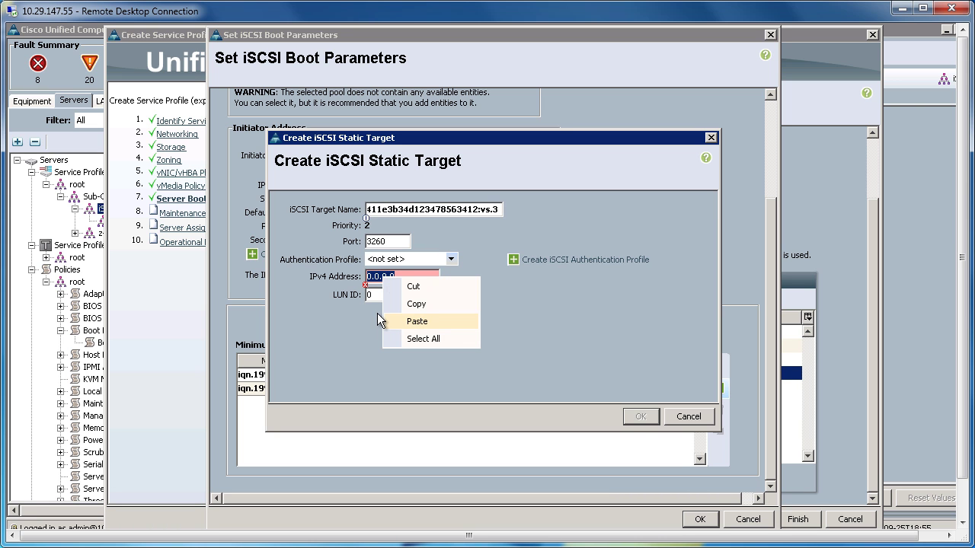
pyautogui.press('Return')
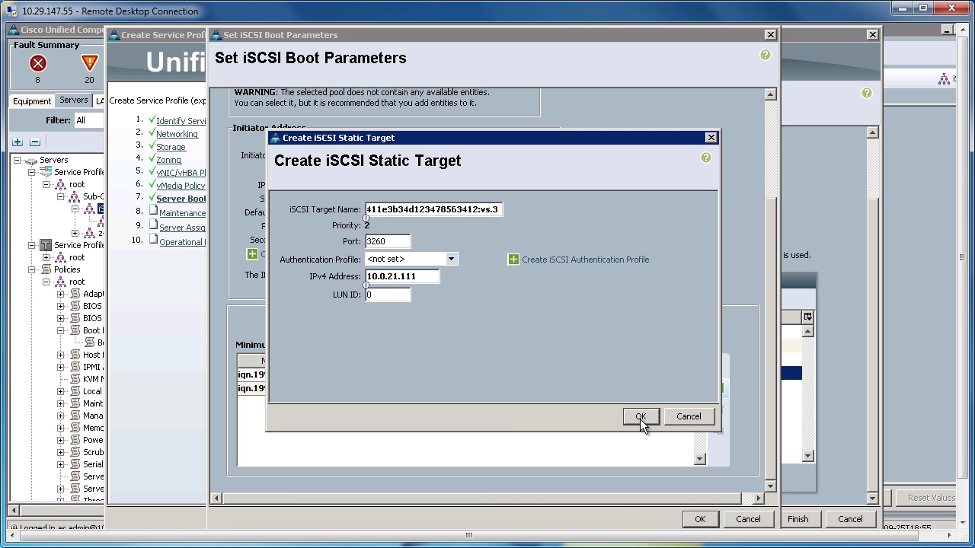
pyautogui.click(639, 417)
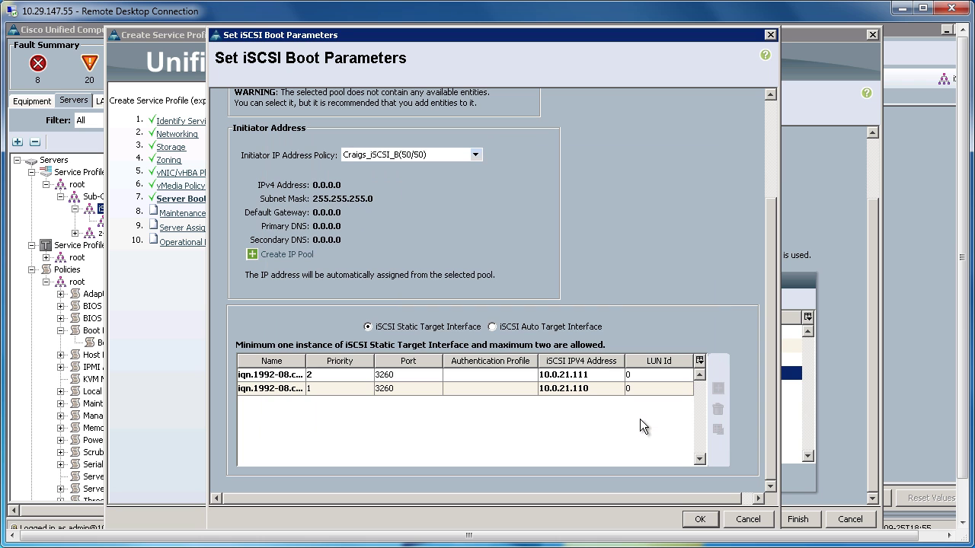
pyautogui.click(699, 519)
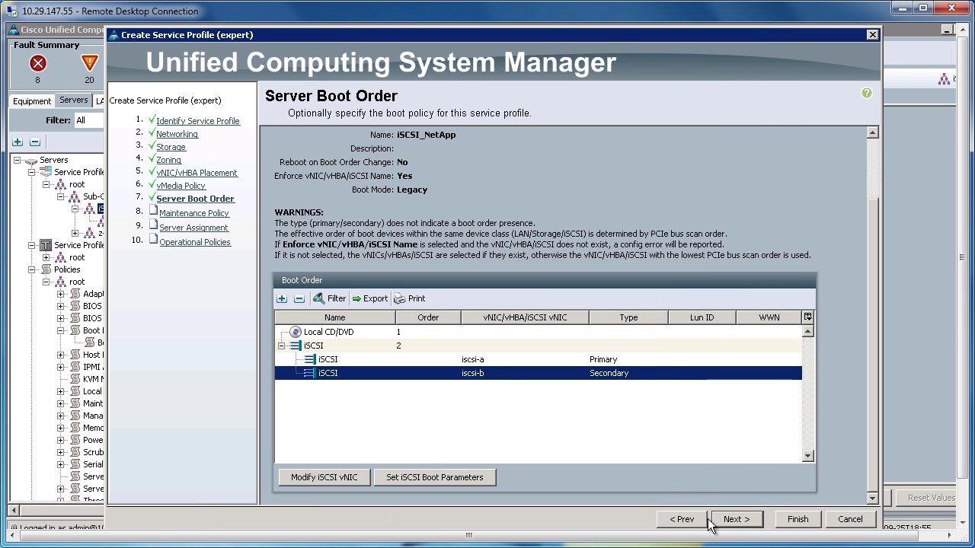
# Pass the maintenance policy page and assign the existing server in chassis 3, slot 4
pyautogui.click(752, 521)
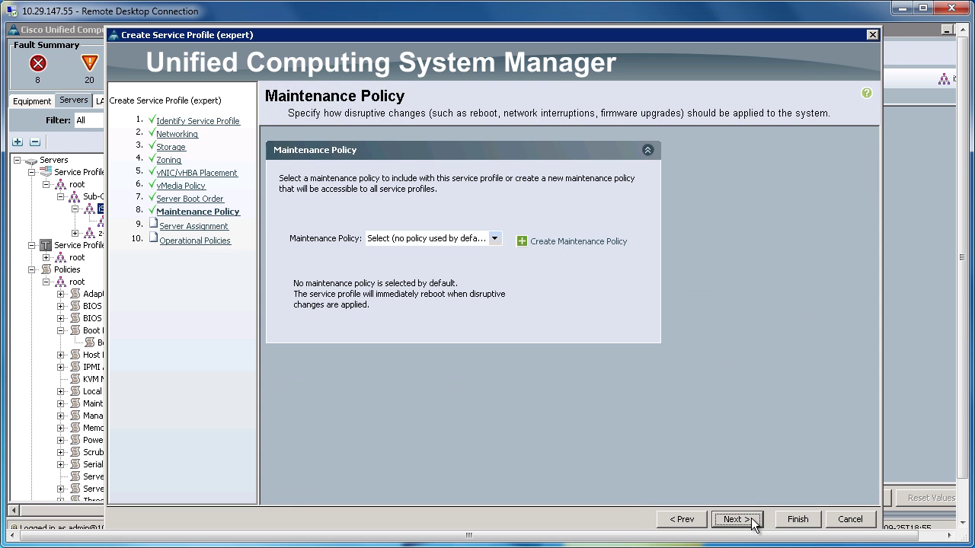
pyautogui.click(753, 521)
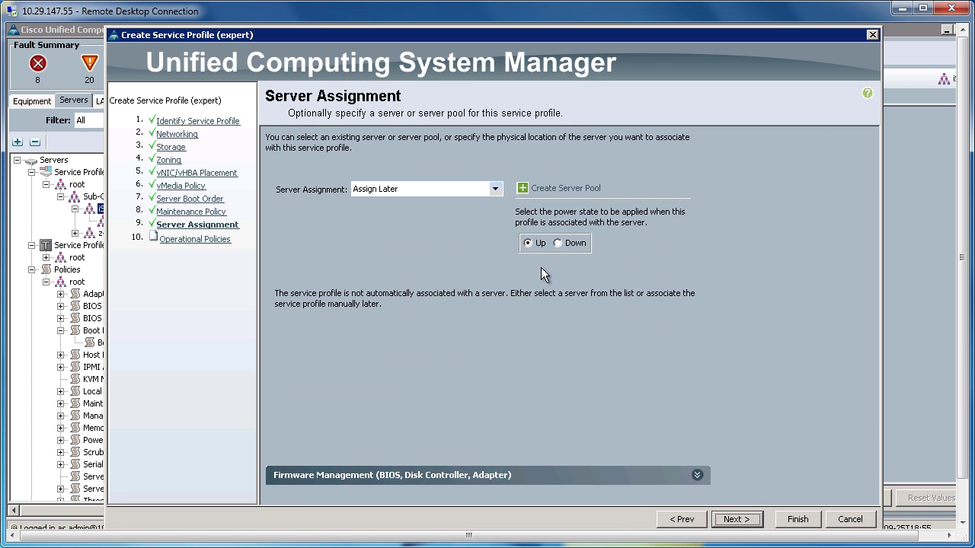
pyautogui.click(494, 188)
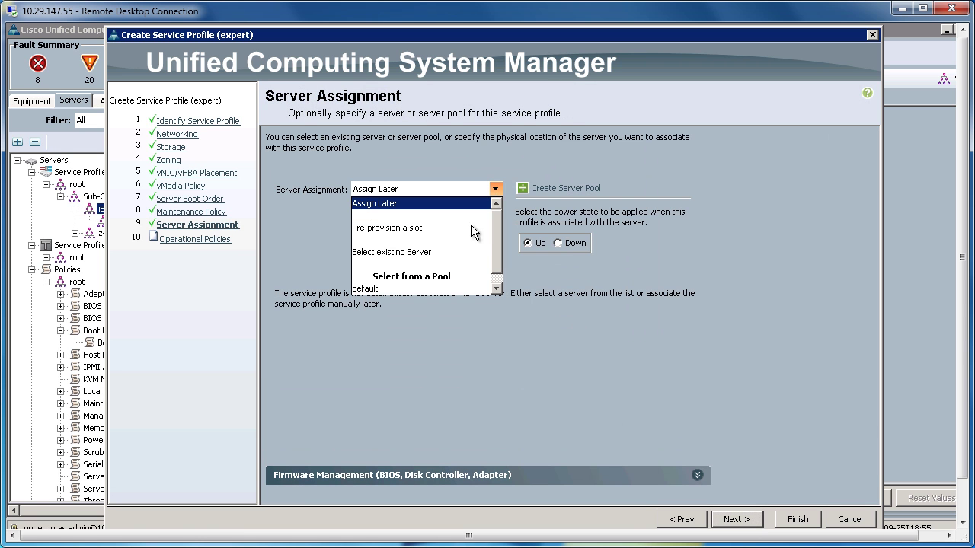
pyautogui.click(446, 252)
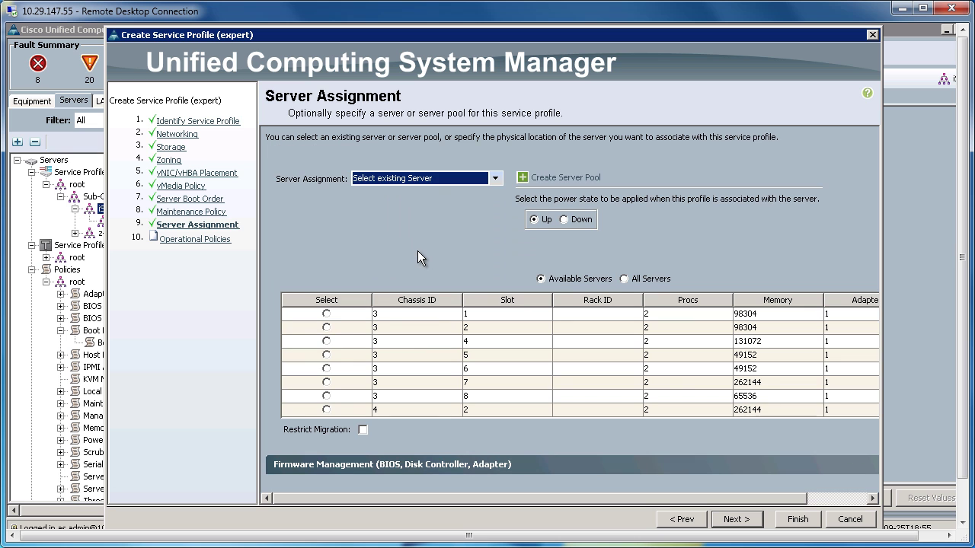
pyautogui.click(327, 341)
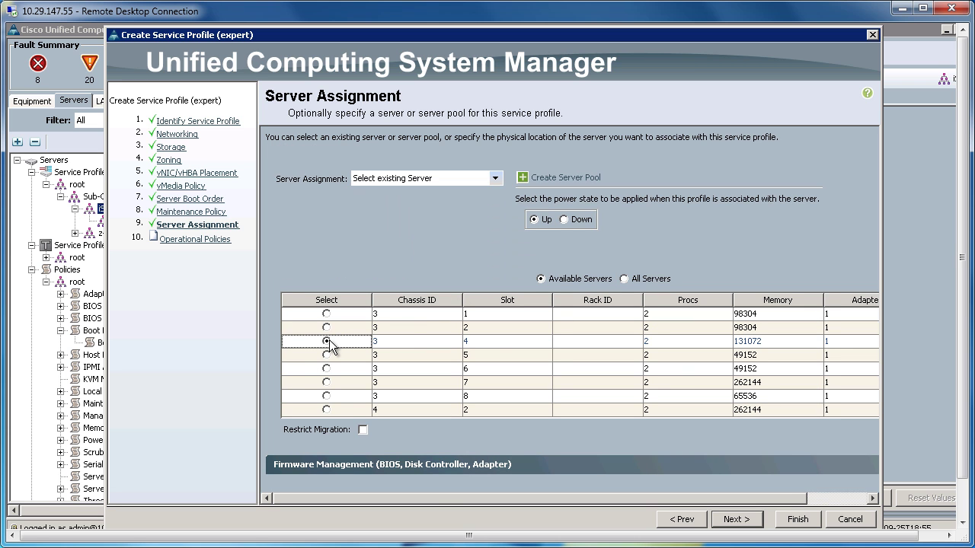
# Finish the wizard, accept the change-impact prompt, and acknowledge iscsi_win12_bfs's successful creation
pyautogui.click(803, 521)
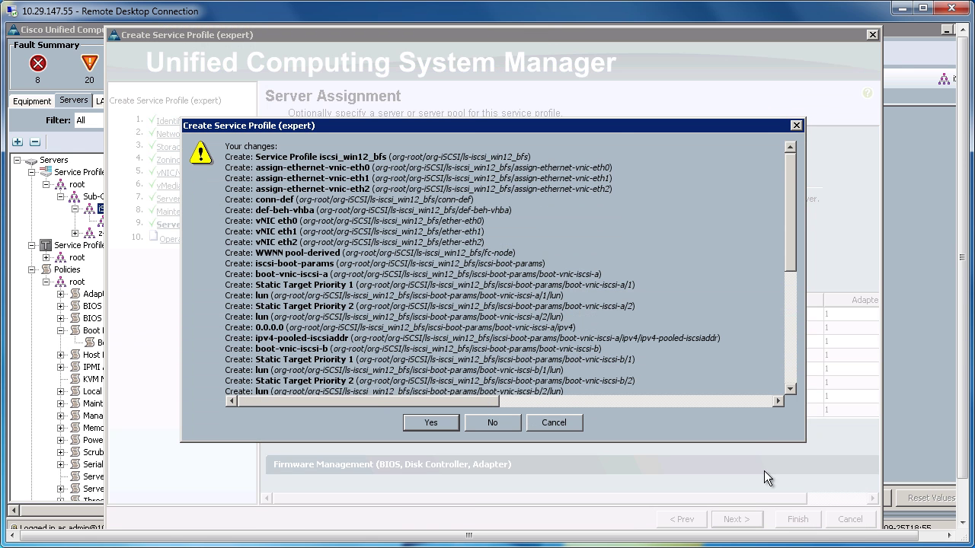
pyautogui.click(441, 422)
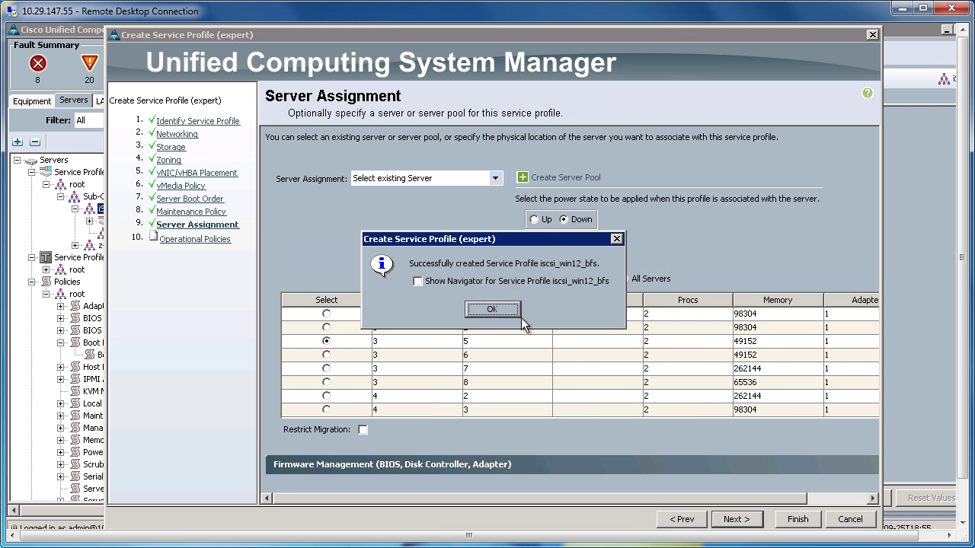
pyautogui.click(491, 309)
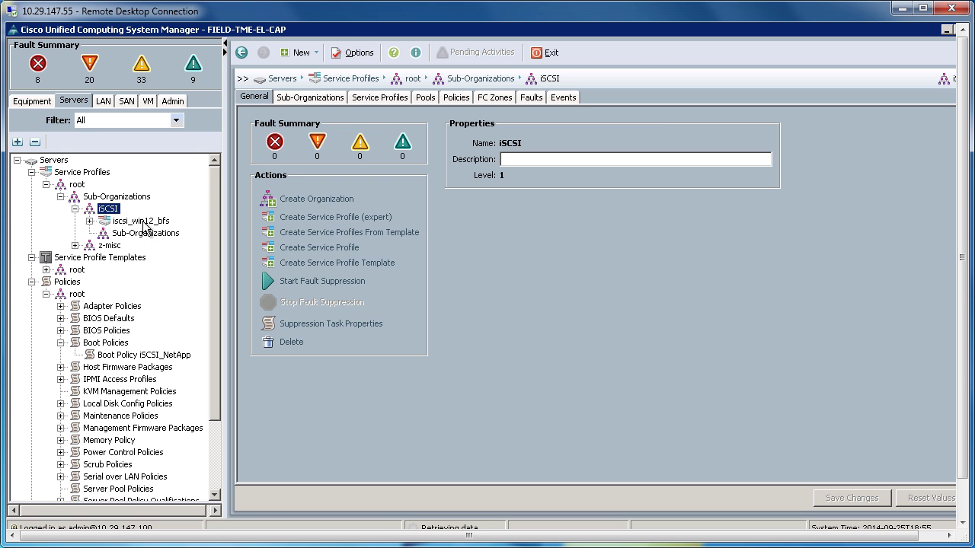
# Select iscsi_win12_bfs in the Servers tree and expand it to list its iSCSI vNICs, vHBAs and vNICs
pyautogui.click(141, 222)
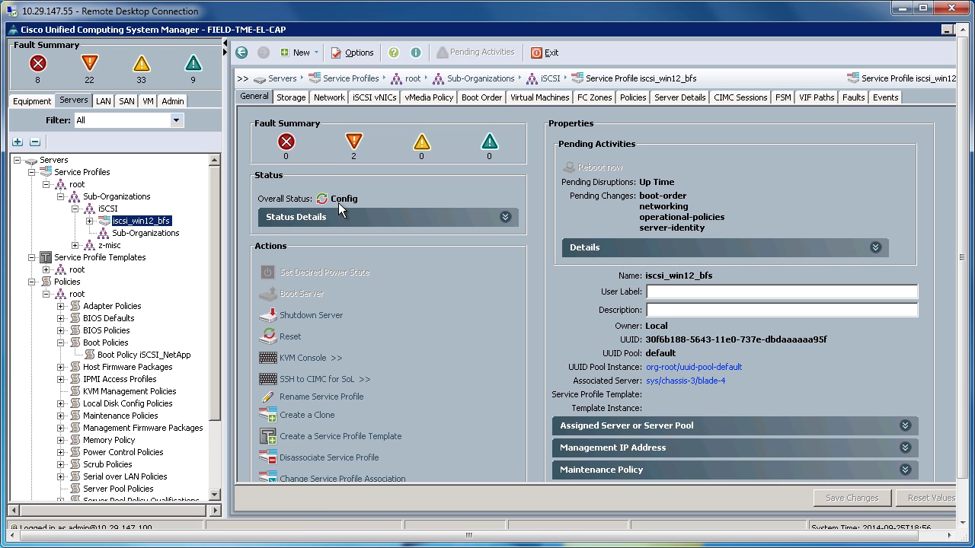
pyautogui.click(89, 221)
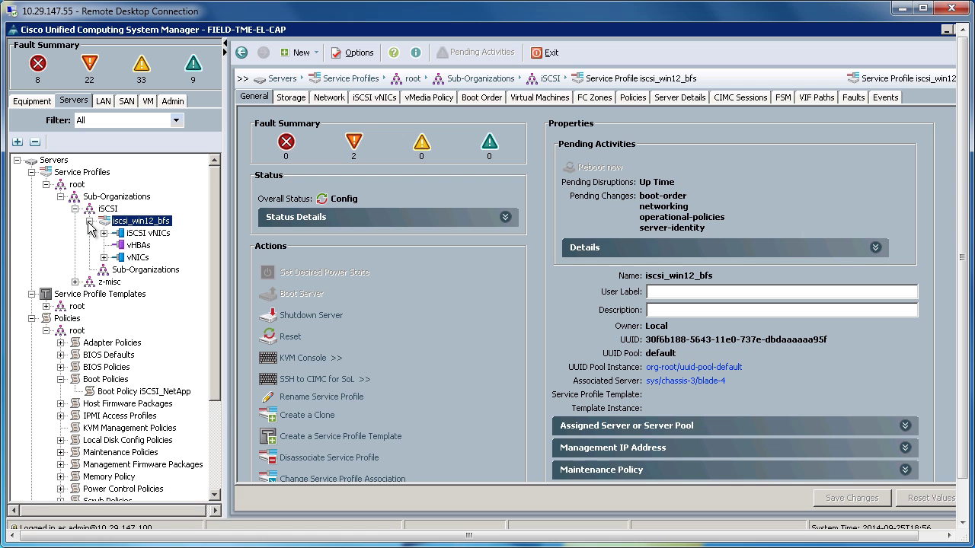
# Copy the initiator name iqn.2013-06.com.cisco:ca:119 from the profile's iSCSI vNICs page
pyautogui.click(137, 234)
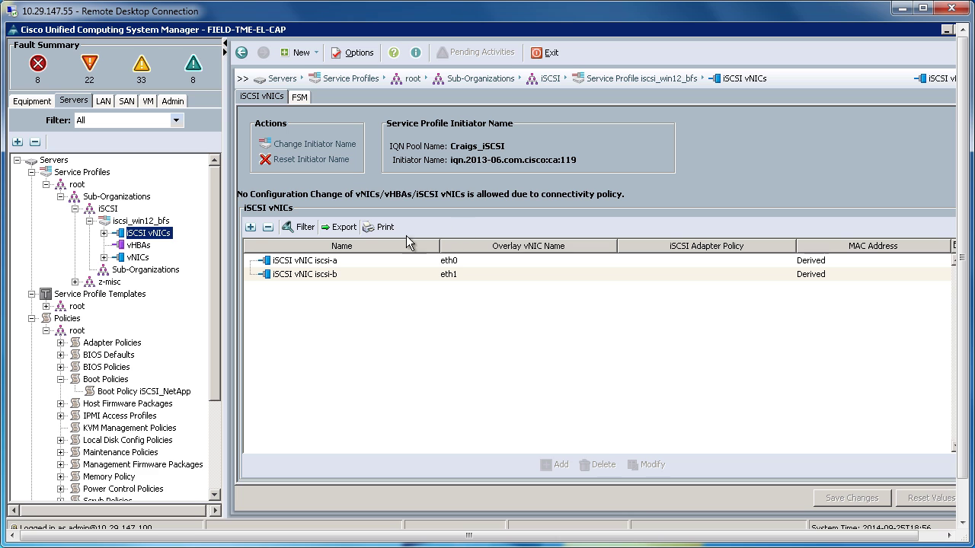
pyautogui.rightClick(497, 161)
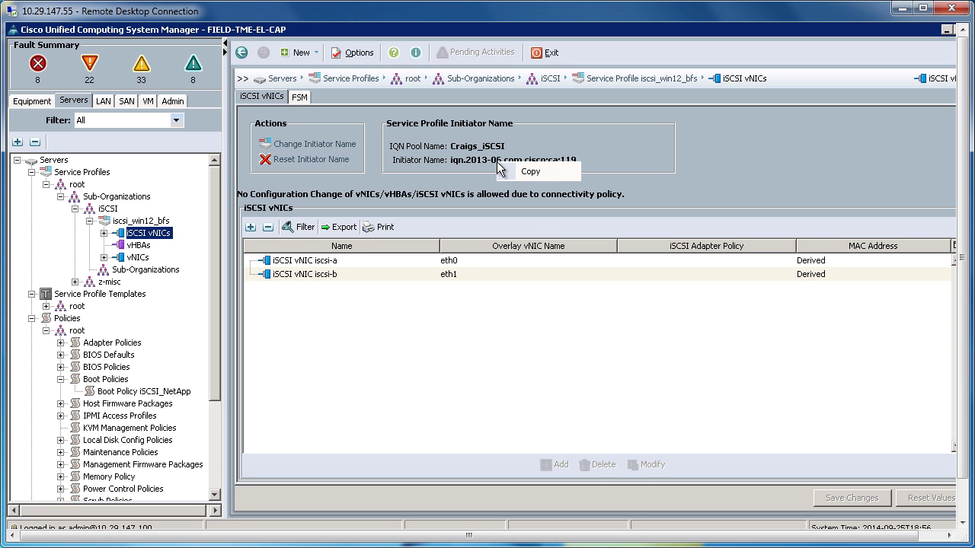
pyautogui.click(538, 172)
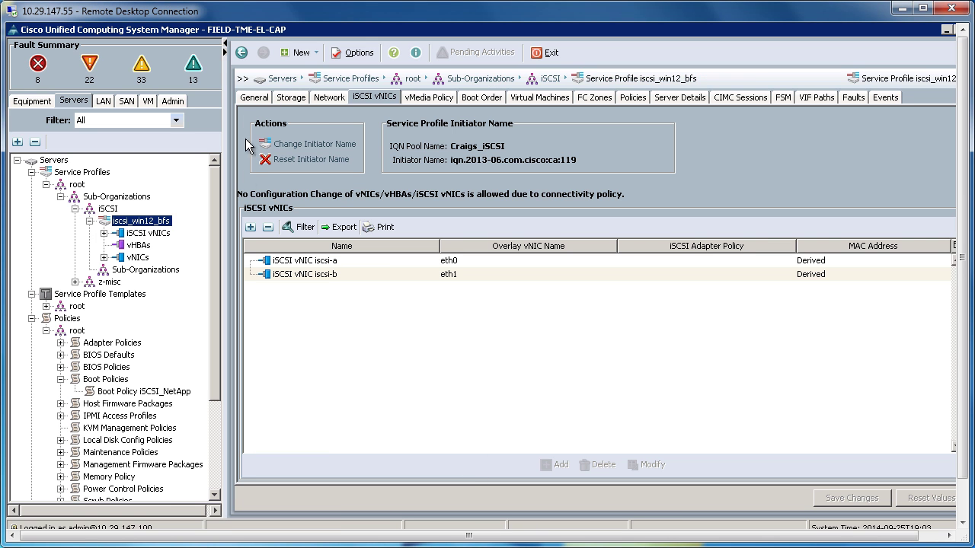
# Return to the iscsi_win12_bfs General tab and confirm Overall Status Ok on chassis-3/blade-4
pyautogui.click(254, 98)
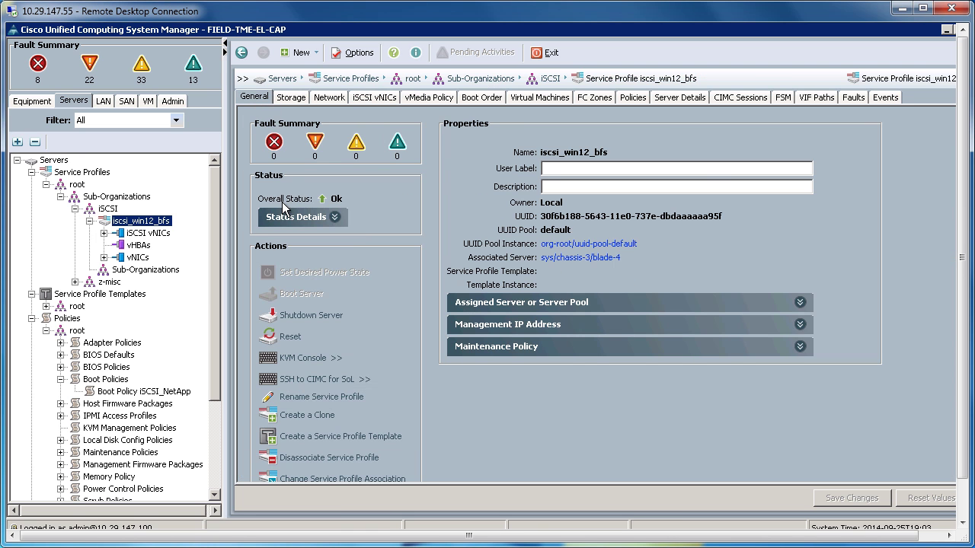